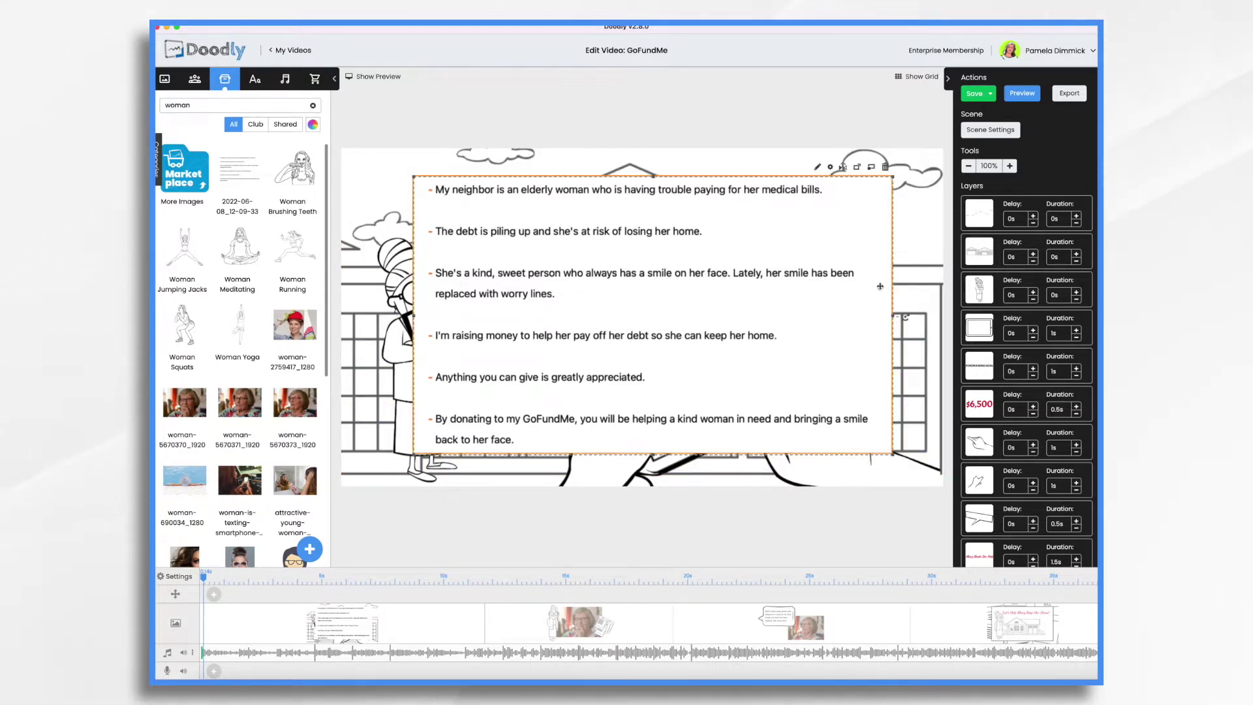
Step: Delete the script text box from the first scene, preview the animation, and open its Scene Settings
{"action": "left_click", "coordinate": [885, 168]}
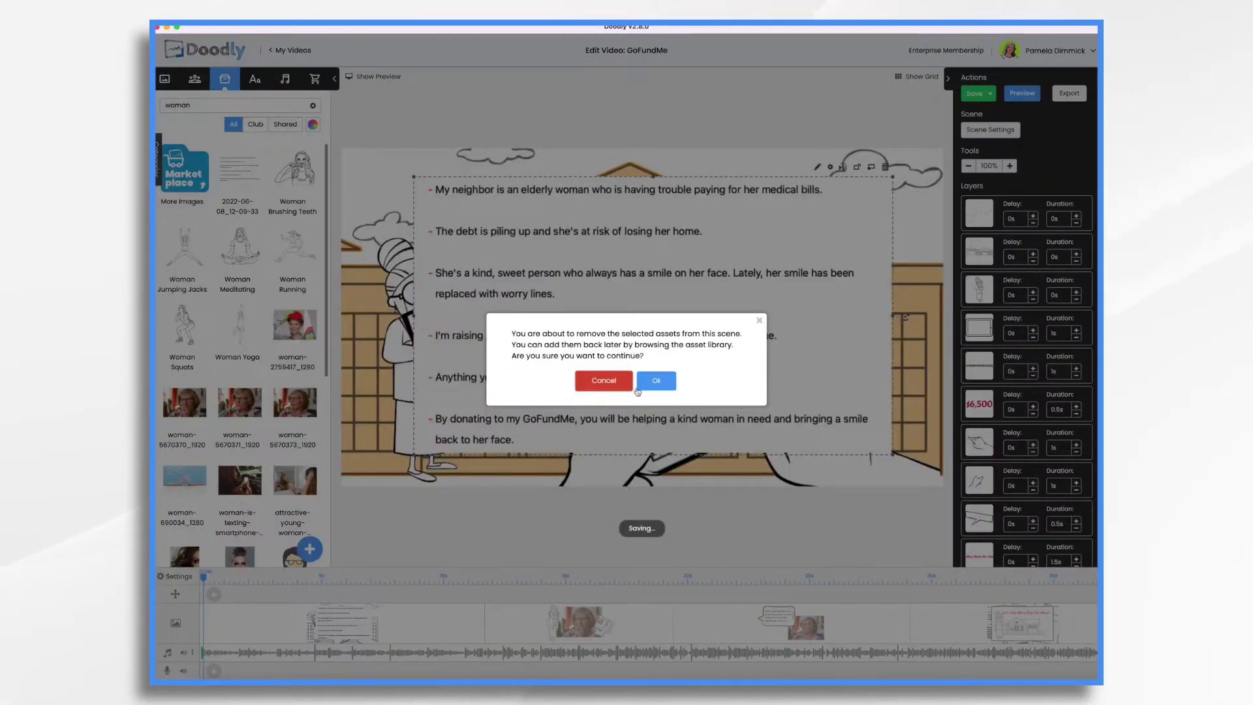
{"action": "left_click", "coordinate": [656, 382]}
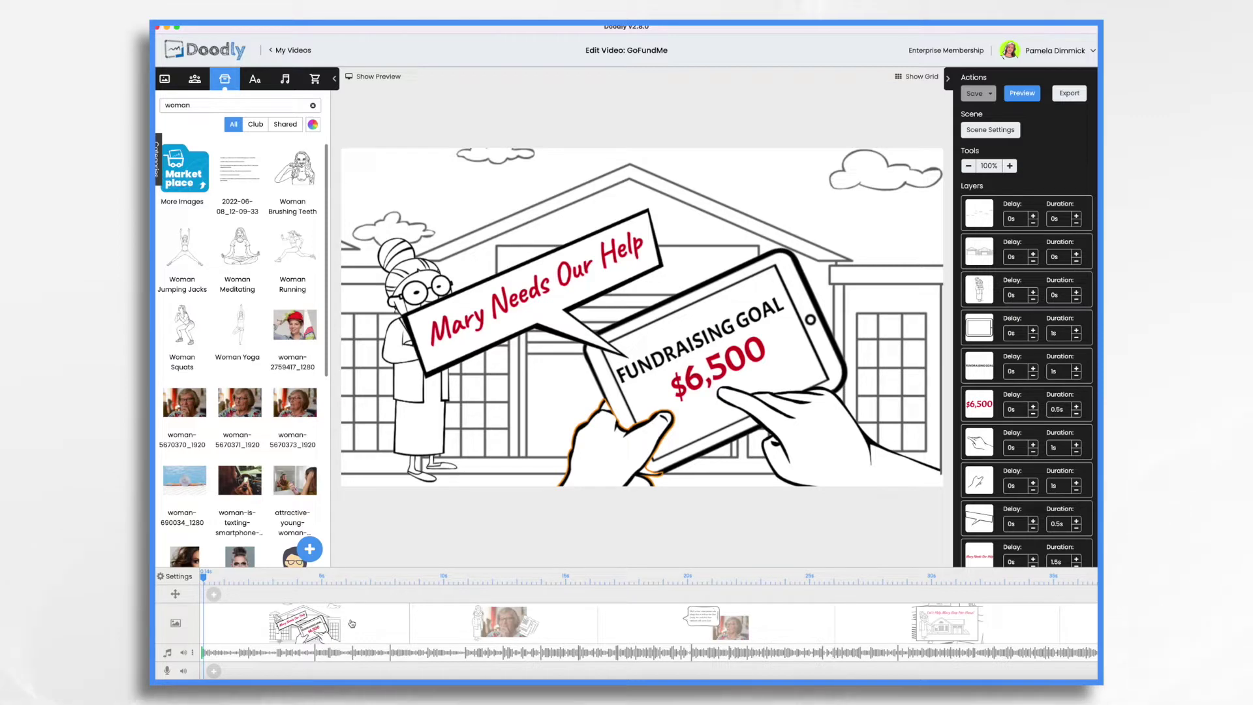
{"action": "left_click", "coordinate": [1027, 93]}
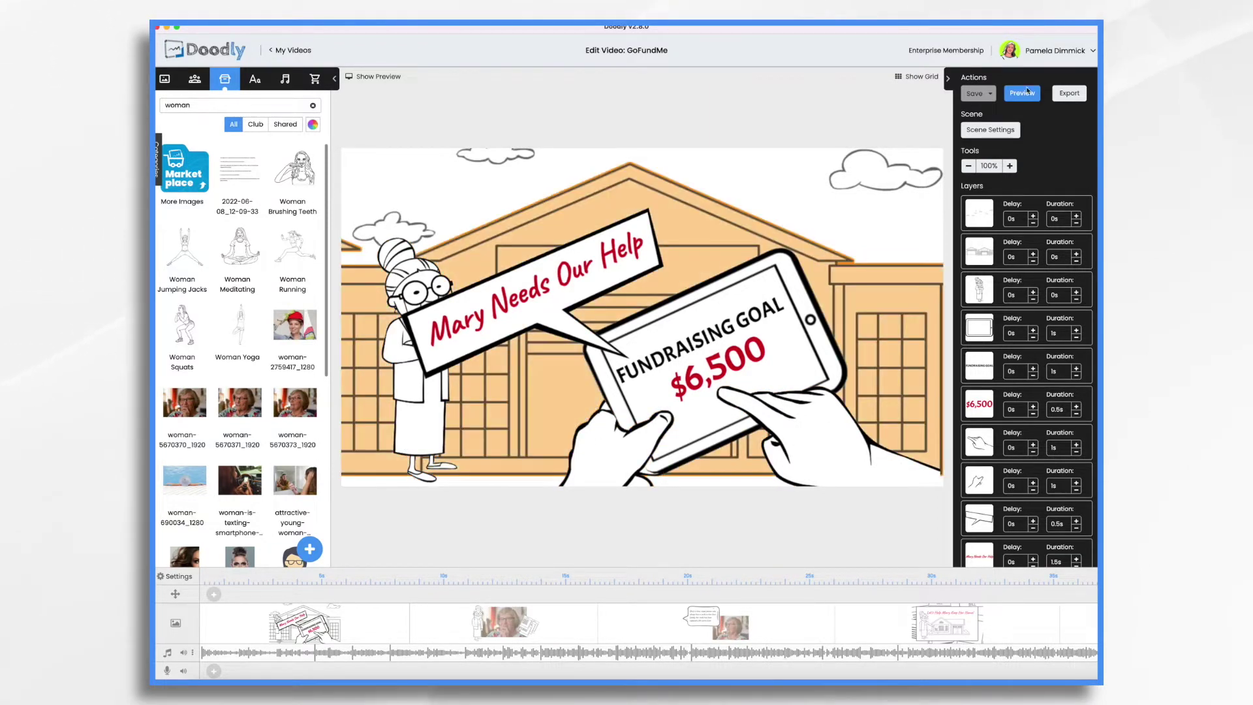
{"action": "left_click", "coordinate": [995, 134]}
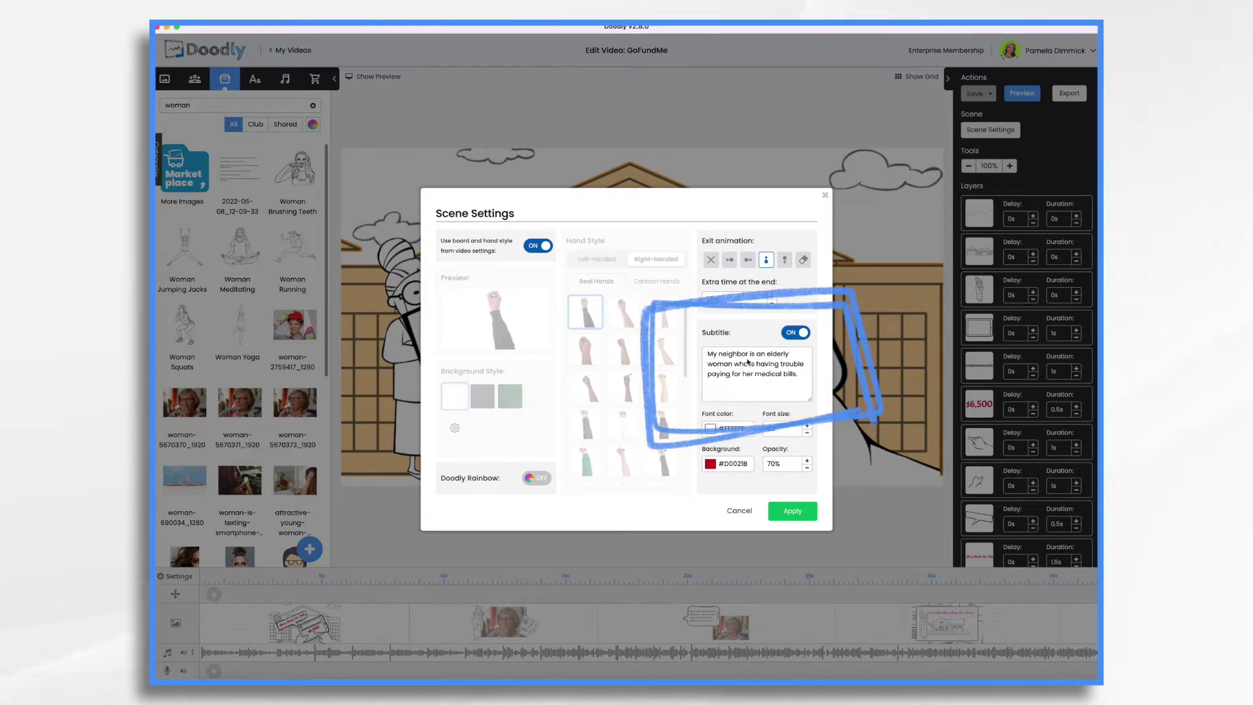
Step: Change the subtitle Background swatch to red #D0021B and apply the scene settings
{"action": "left_click", "coordinate": [710, 464]}
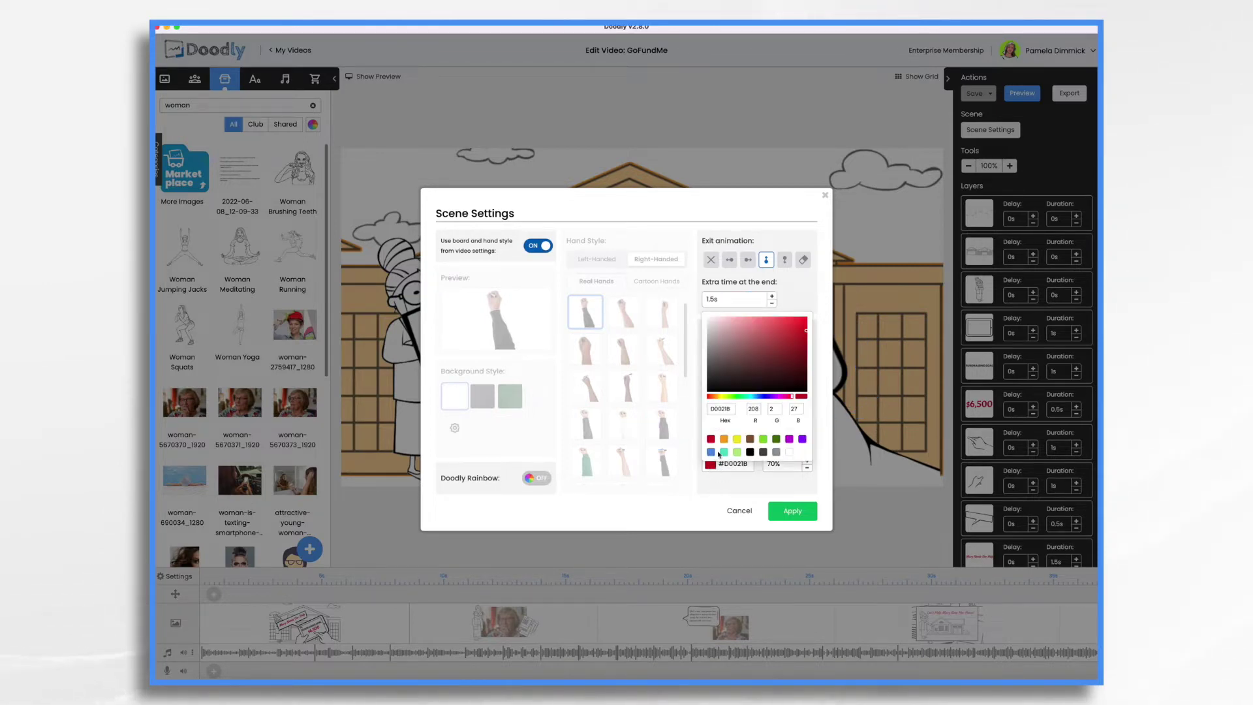
{"action": "left_click", "coordinate": [747, 488]}
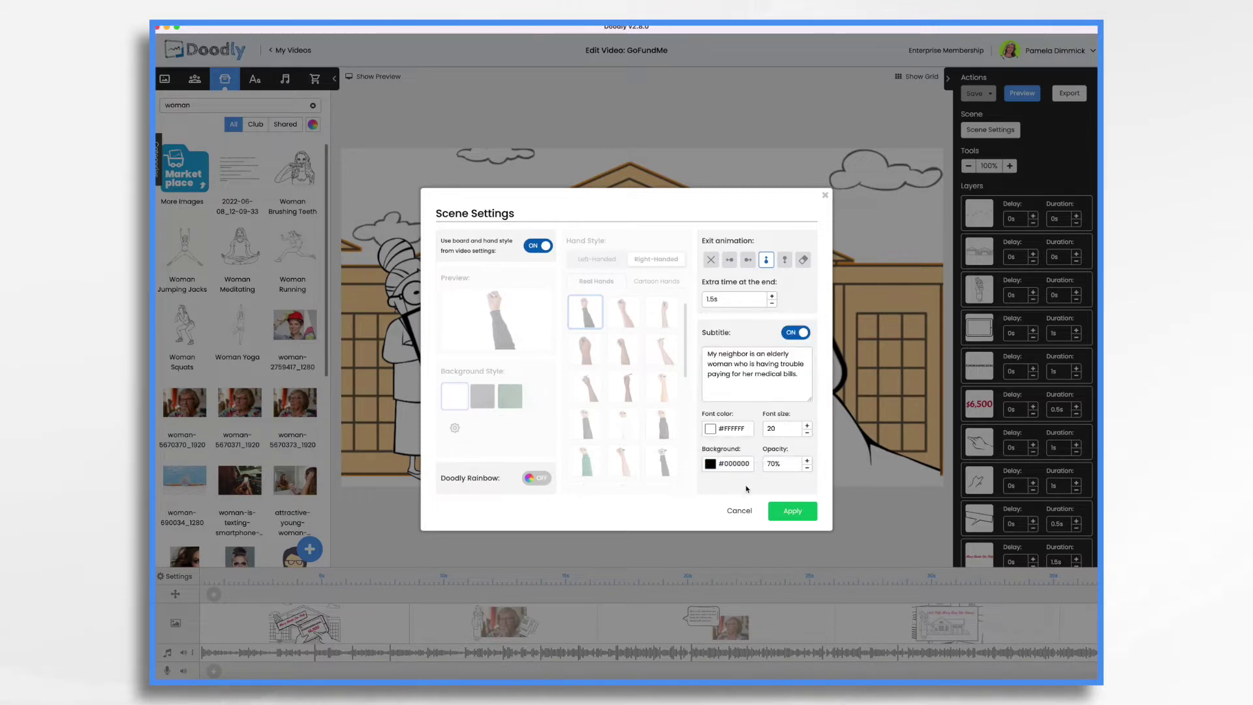
{"action": "left_click", "coordinate": [710, 464]}
{"action": "left_click", "coordinate": [710, 438]}
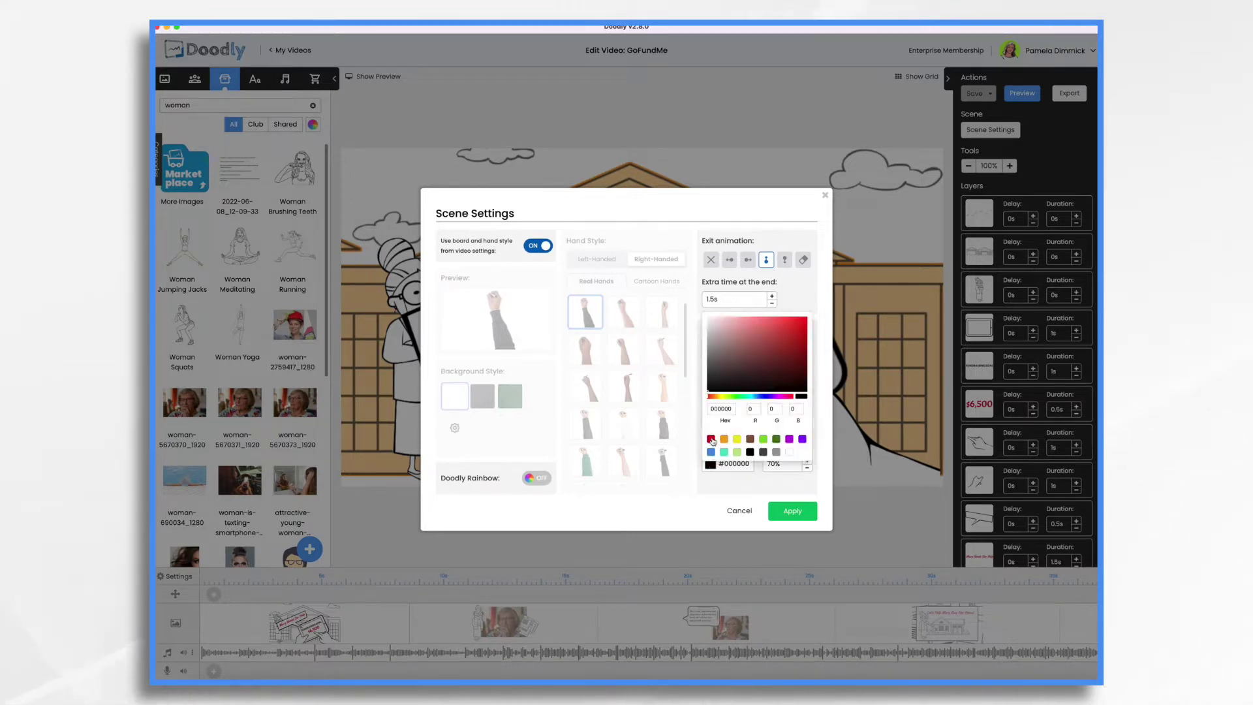
{"action": "left_click", "coordinate": [758, 487]}
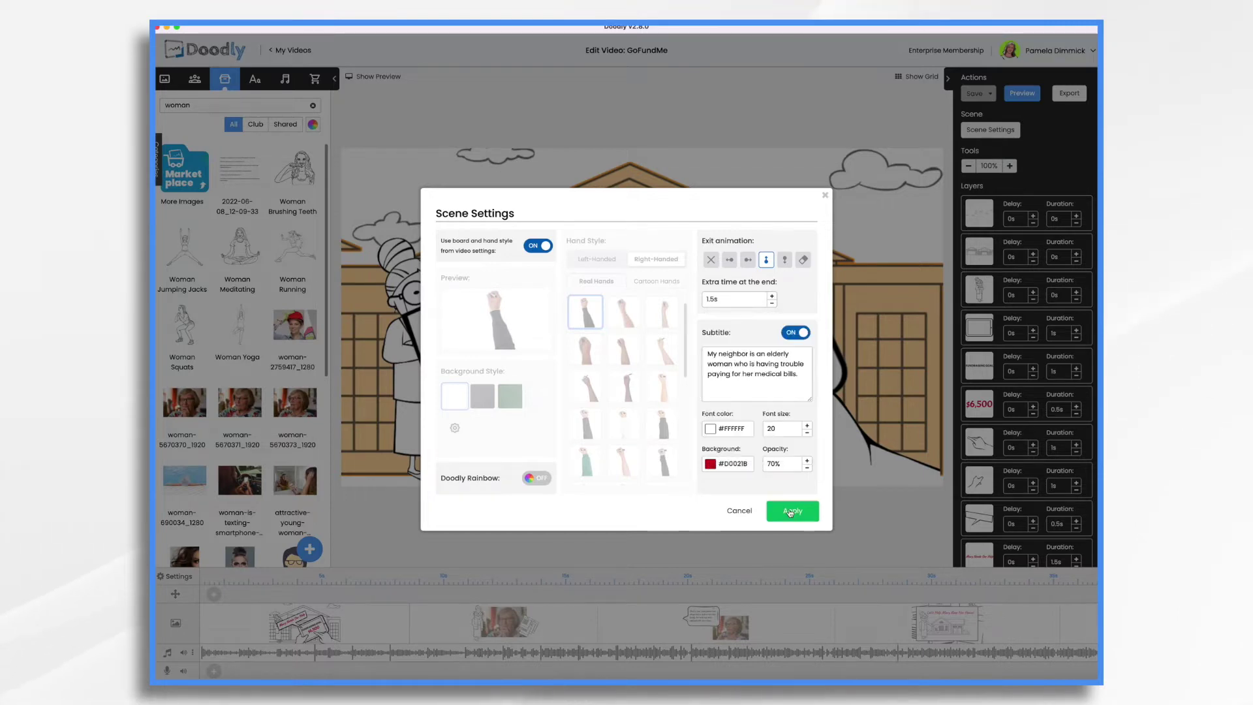
{"action": "left_click", "coordinate": [790, 513]}
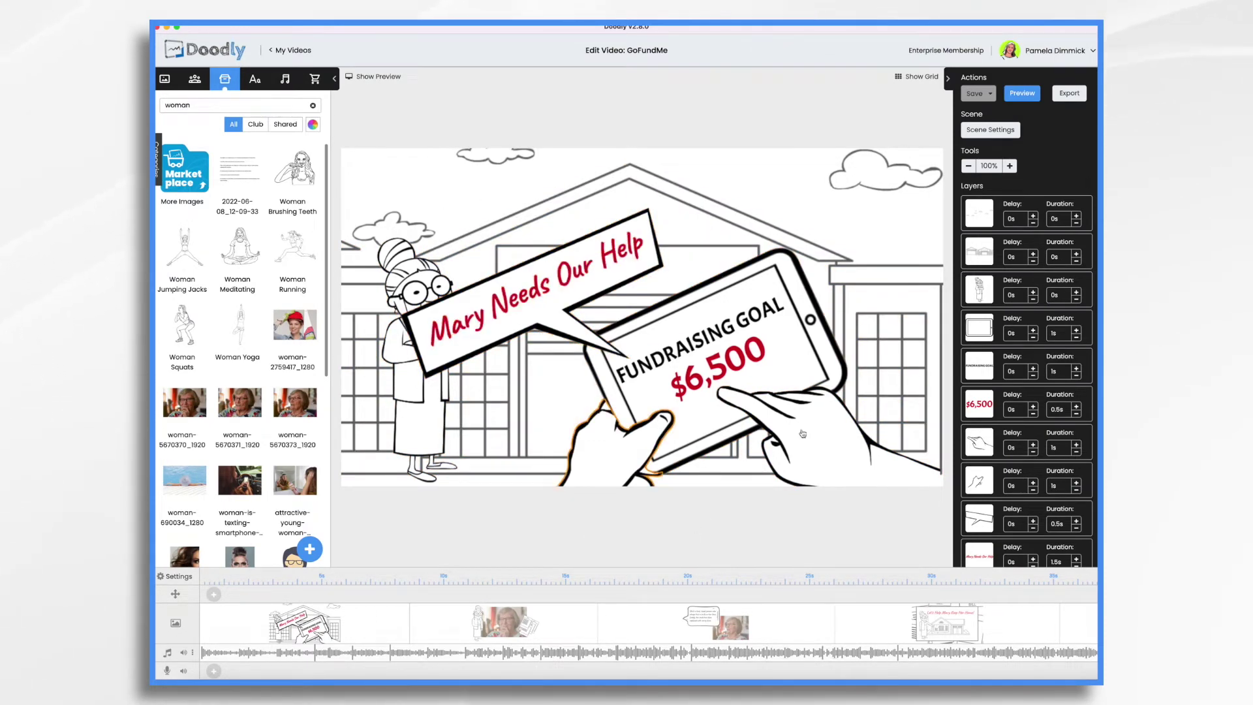
Step: Drag the tablet template from the Scenes library onto the house scene, then cancel the replacement
{"action": "left_click", "coordinate": [165, 79]}
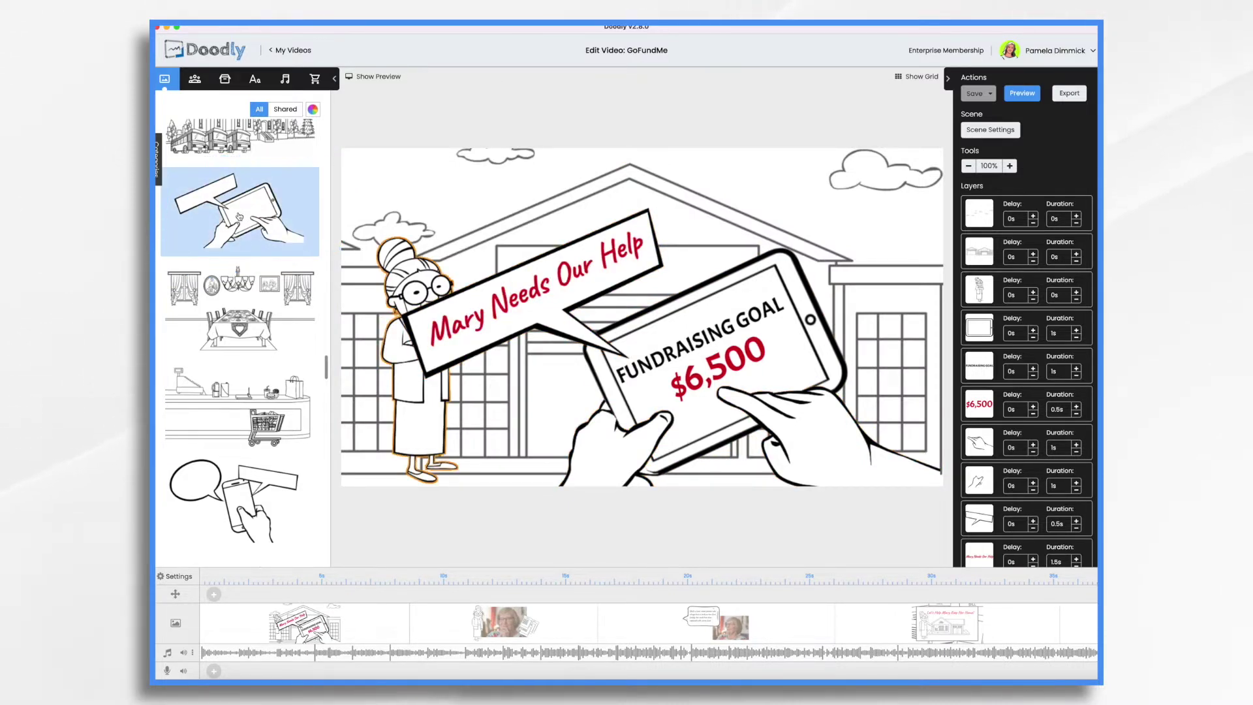
{"action": "left_click_drag", "start_coordinate": [236, 214], "coordinate": [586, 282]}
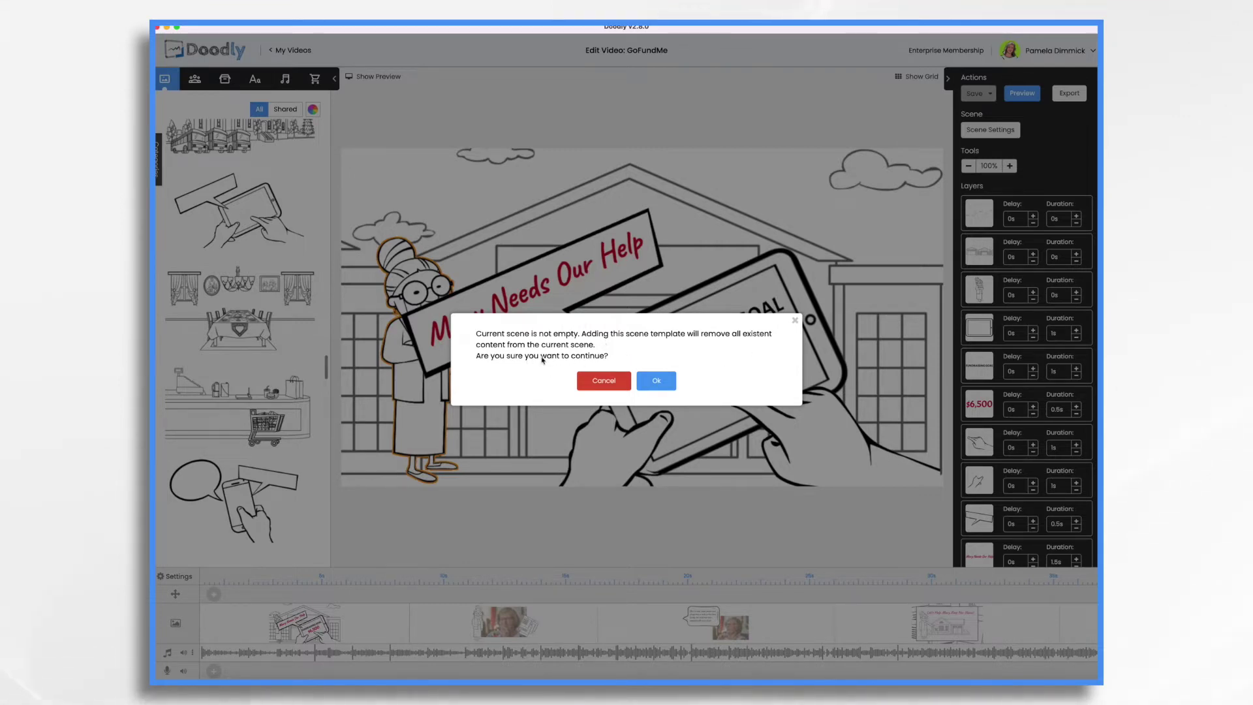
{"action": "left_click", "coordinate": [600, 381]}
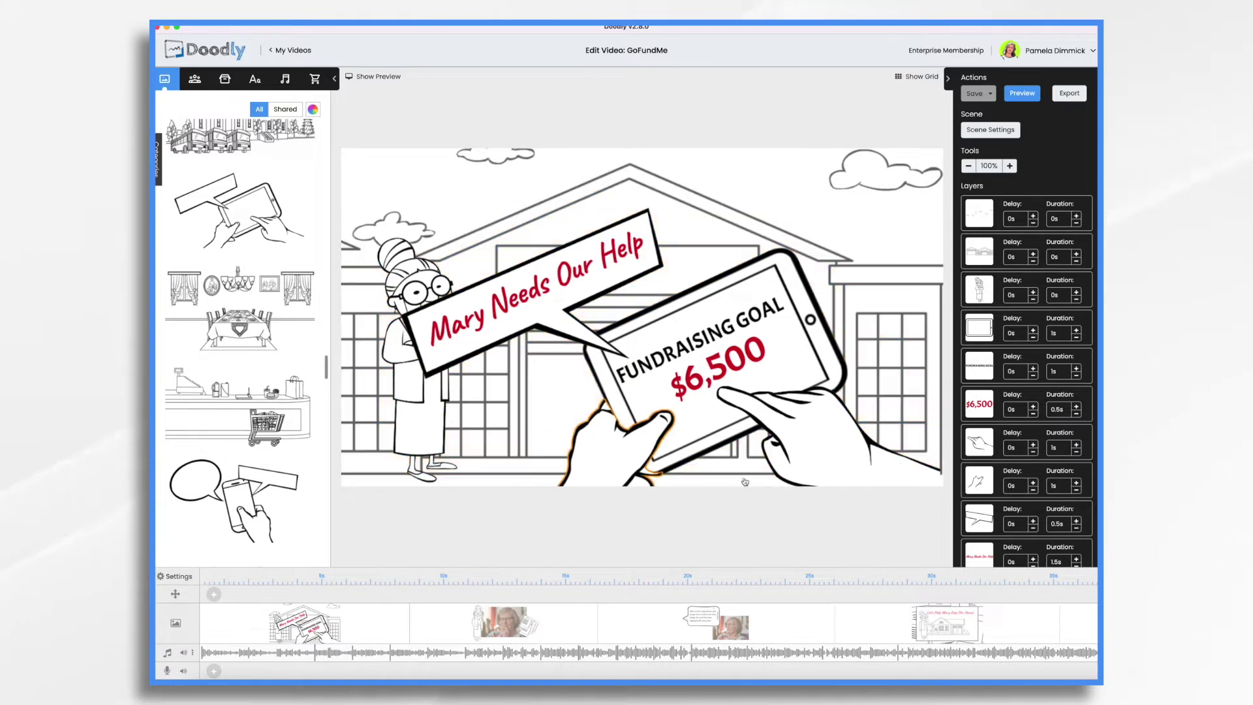
Step: Add a new end scene from the tablet-and-hands template and select all four layers to copy
{"action": "scroll", "coordinate": [892, 625], "scroll_direction": "right", "scroll_amount": 5}
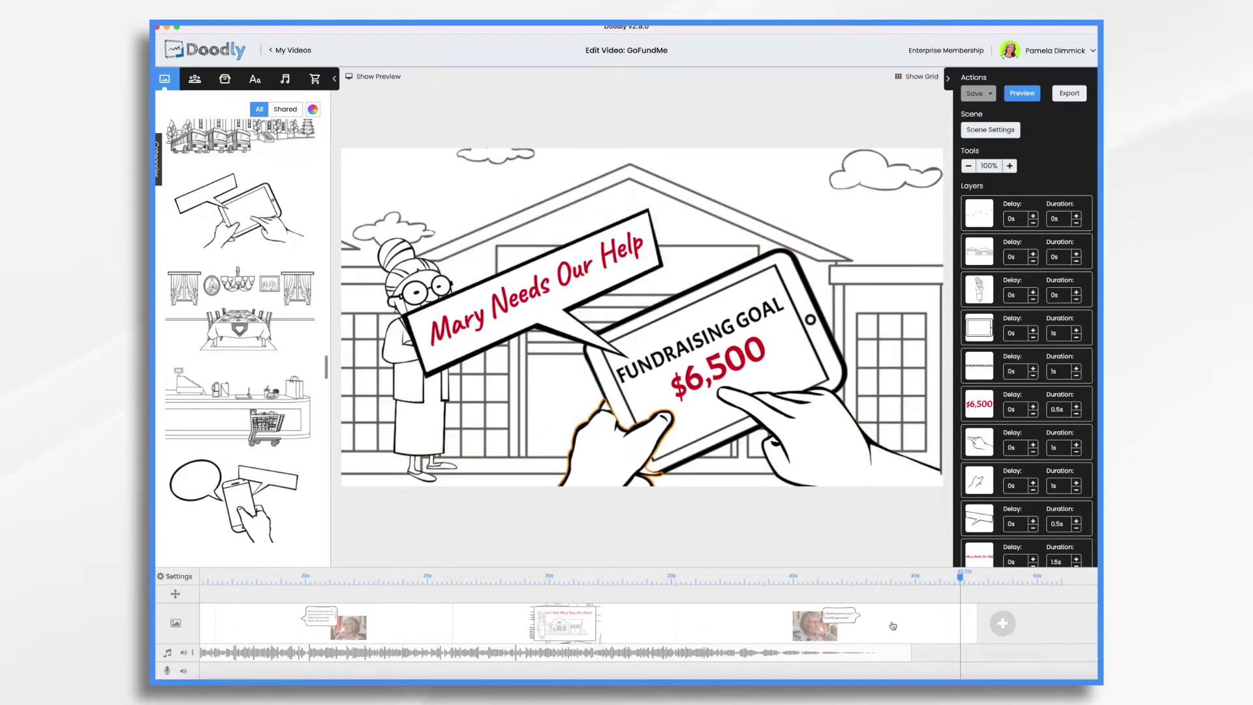
{"action": "left_click", "coordinate": [1001, 624]}
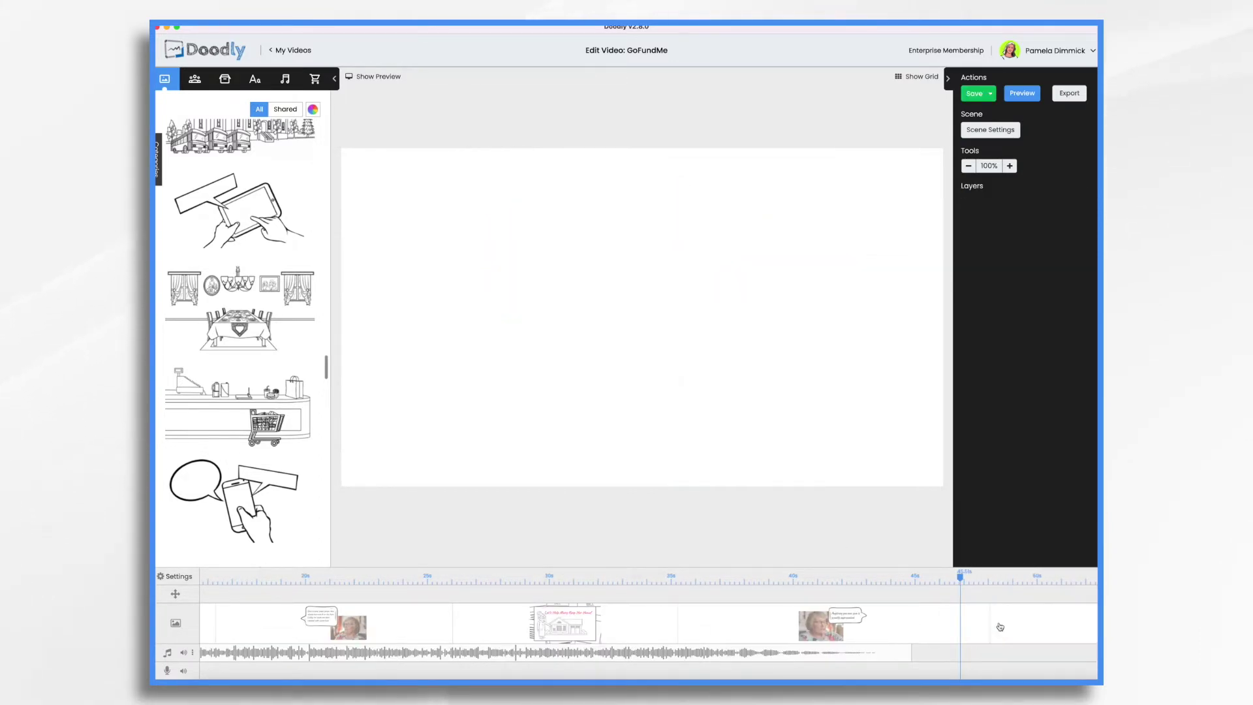
{"action": "left_click_drag", "start_coordinate": [250, 214], "coordinate": [636, 274]}
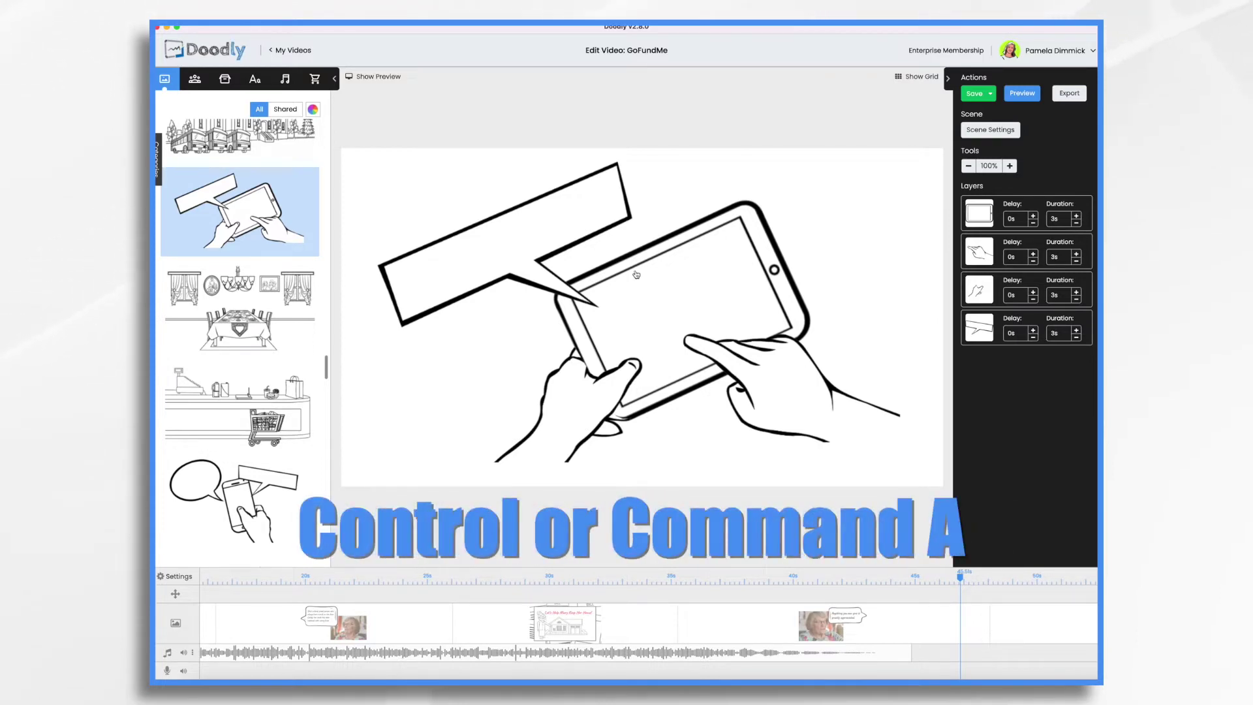
{"action": "key", "text": "ctrl+a"}
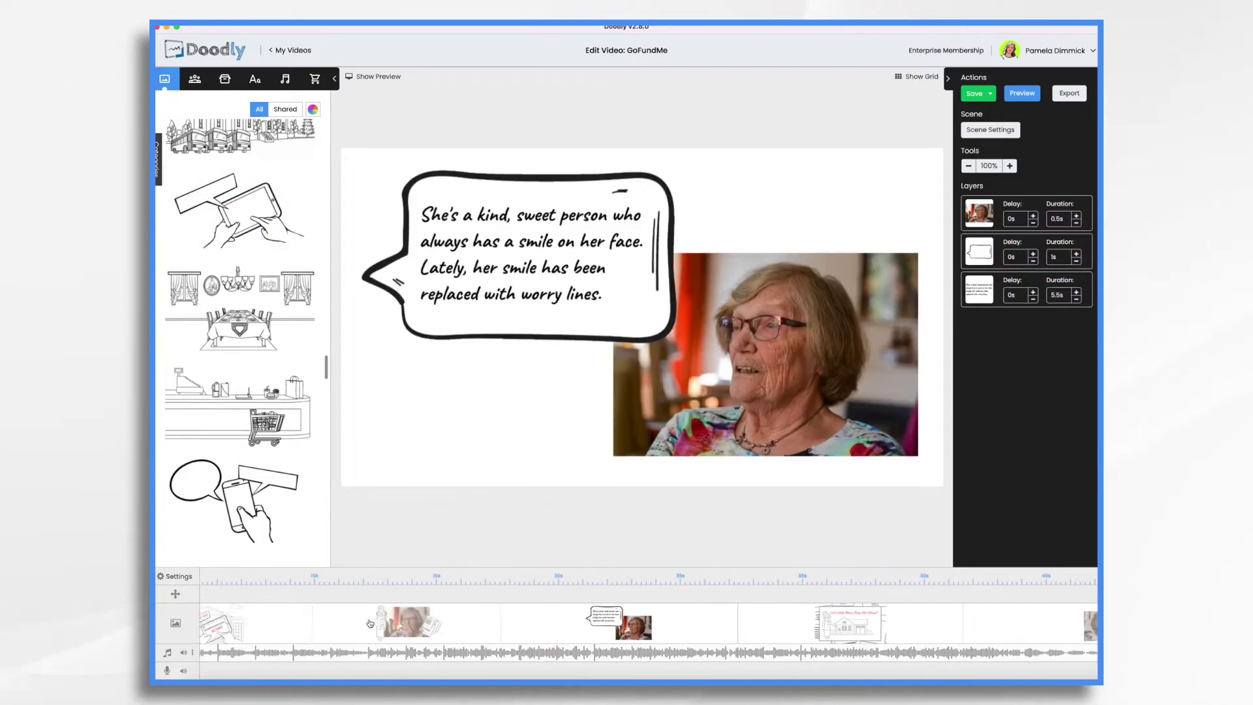
{"action": "scroll", "coordinate": [370, 623], "scroll_direction": "left", "scroll_amount": 2}
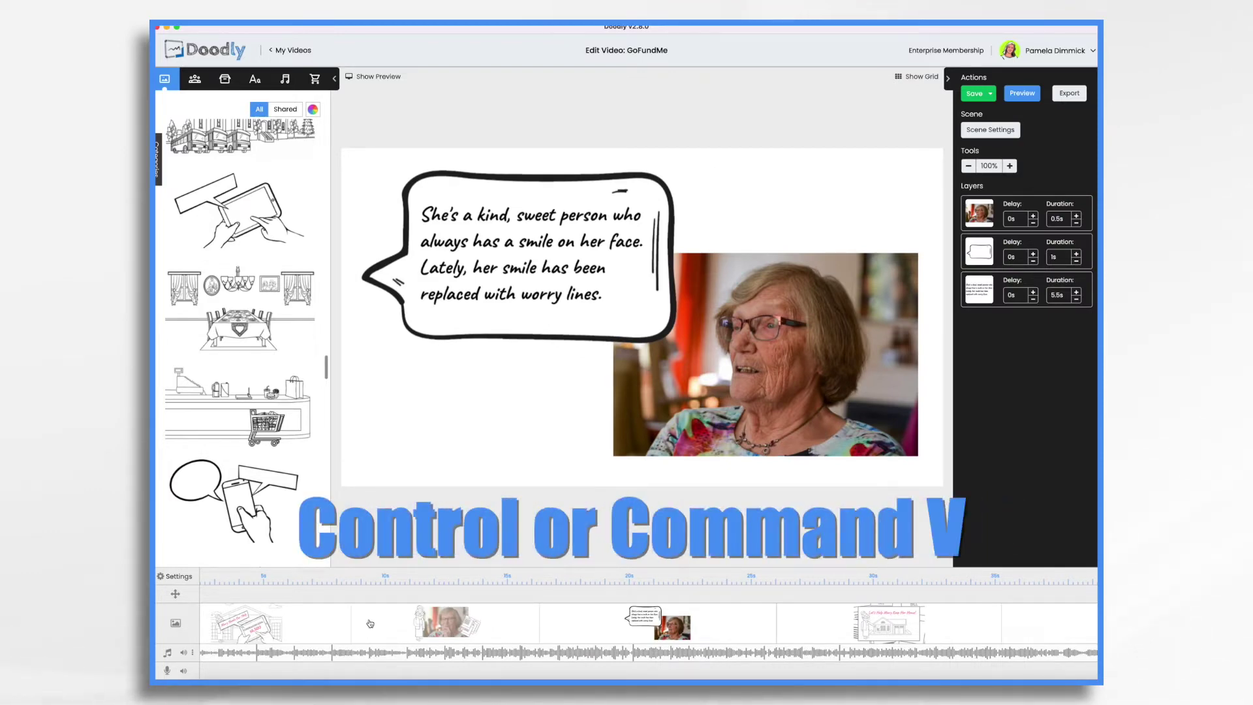
Step: Paste the tablet-and-hands drawing into the photo scene, shrink and reposition it, delete it, and select the photo
{"action": "key", "text": "ctrl+v"}
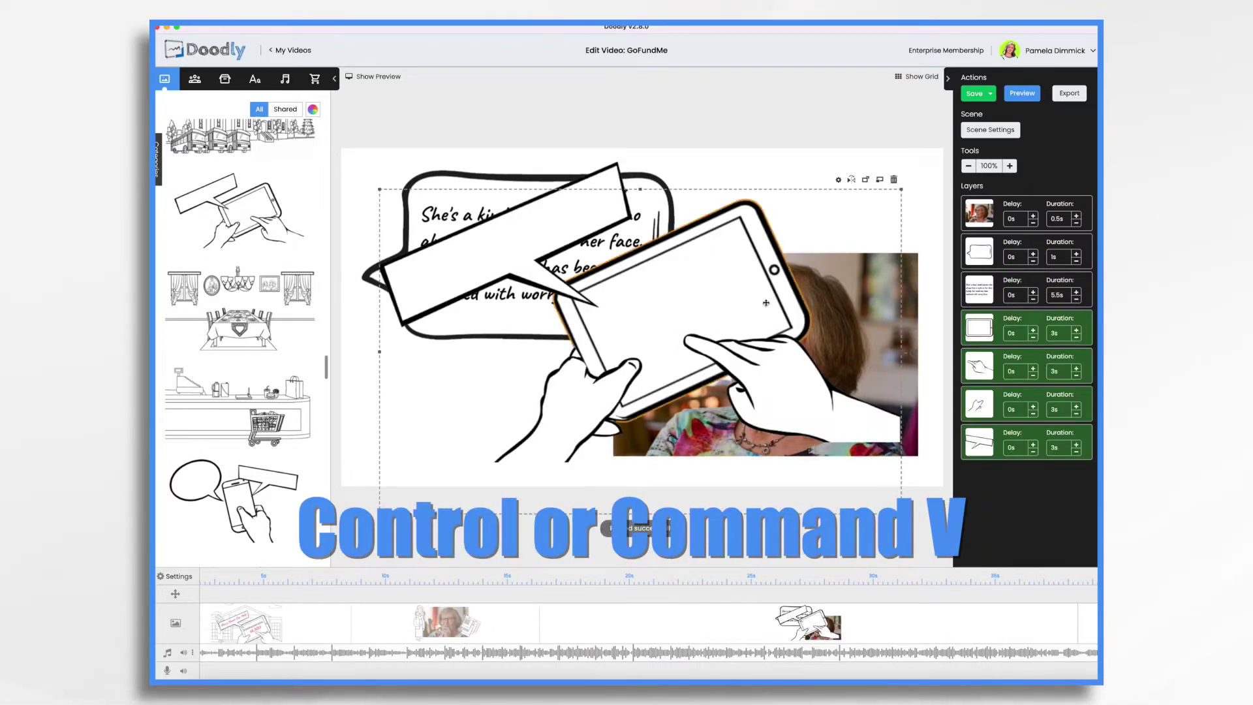
{"action": "left_click_drag", "start_coordinate": [651, 310], "coordinate": [678, 337]}
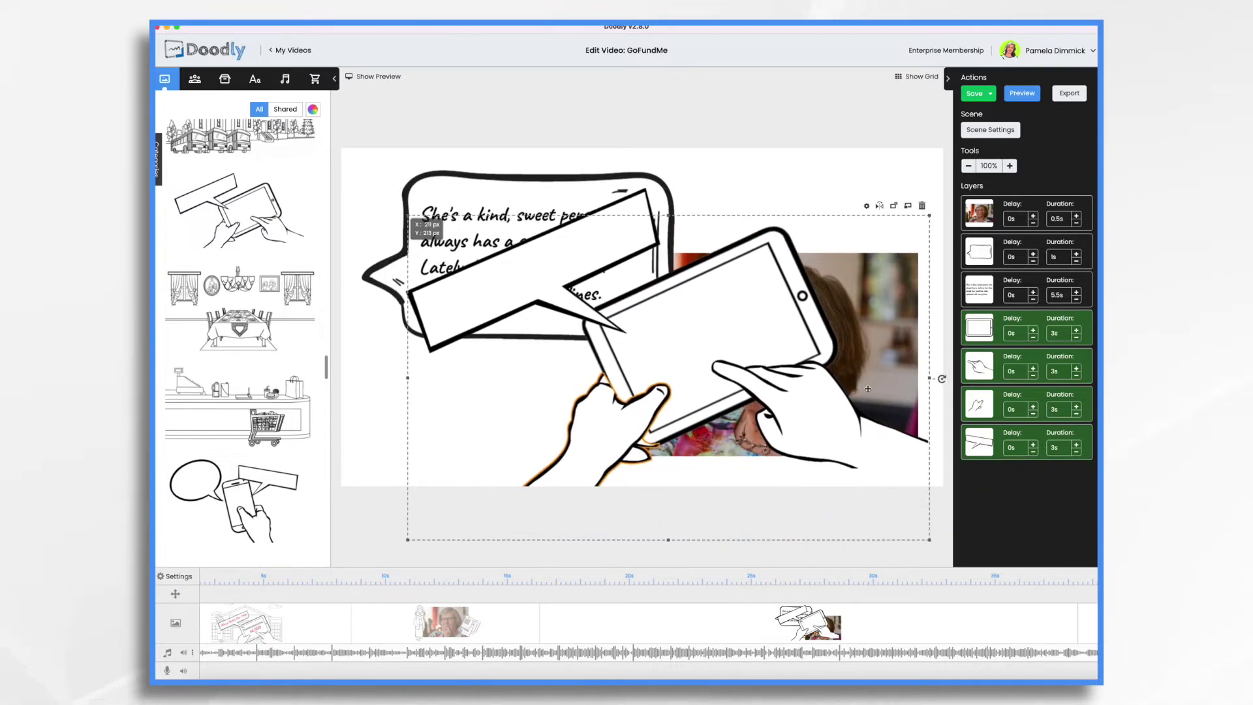
{"action": "left_click_drag", "start_coordinate": [926, 540], "coordinate": [701, 400]}
{"action": "left_click_drag", "start_coordinate": [549, 315], "coordinate": [782, 433]}
{"action": "left_click", "coordinate": [928, 324]}
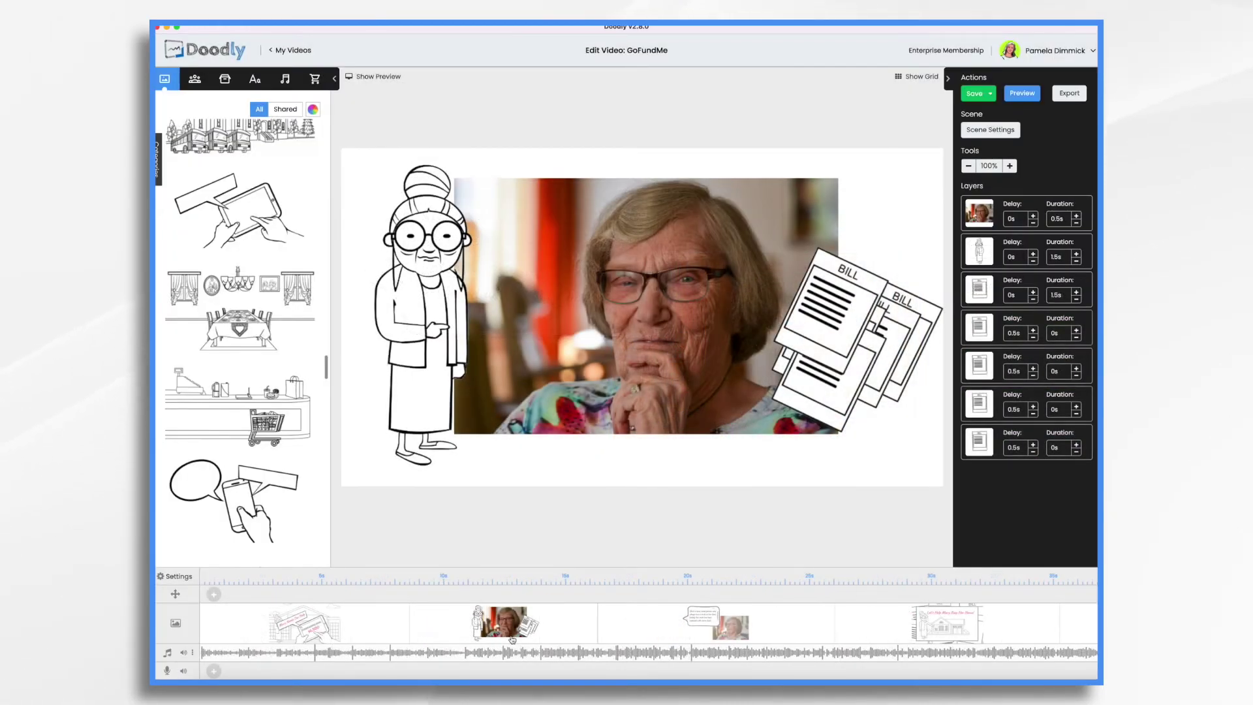
{"action": "left_click", "coordinate": [637, 380]}
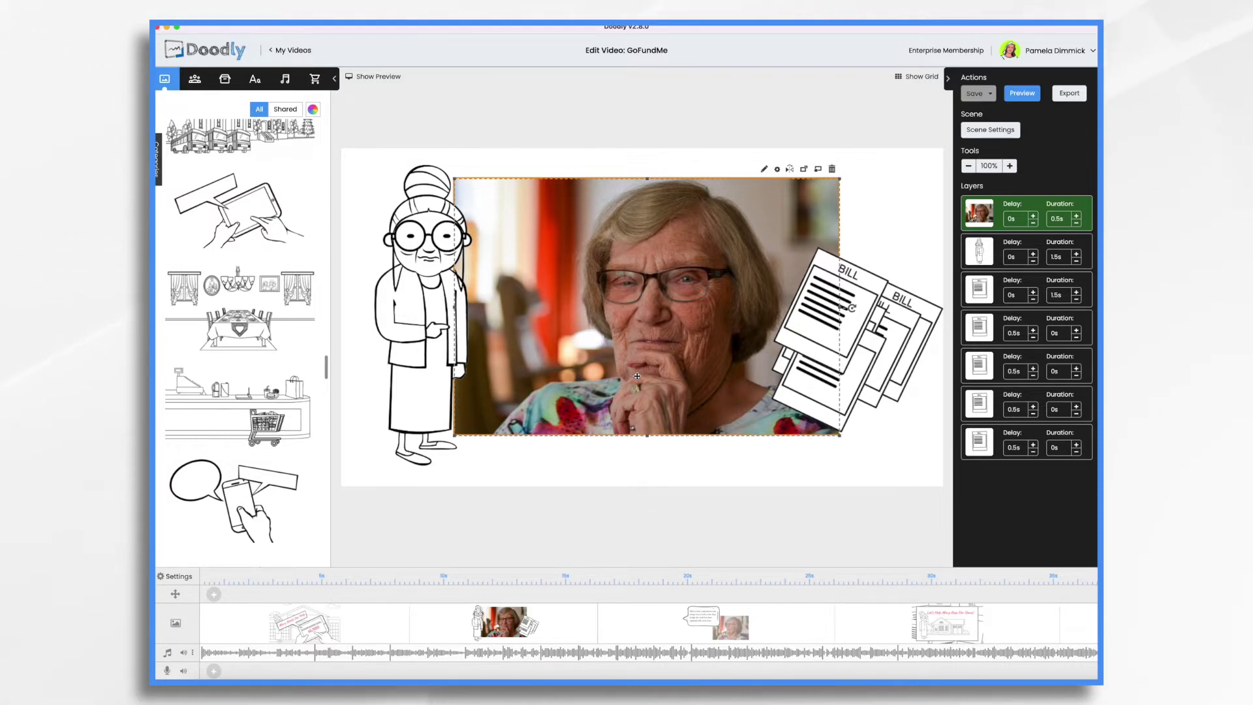
Step: Preview the bills scene from its thumbnail menu, then open woman-5670370_1920 in the asset editor
{"action": "right_click", "coordinate": [519, 629]}
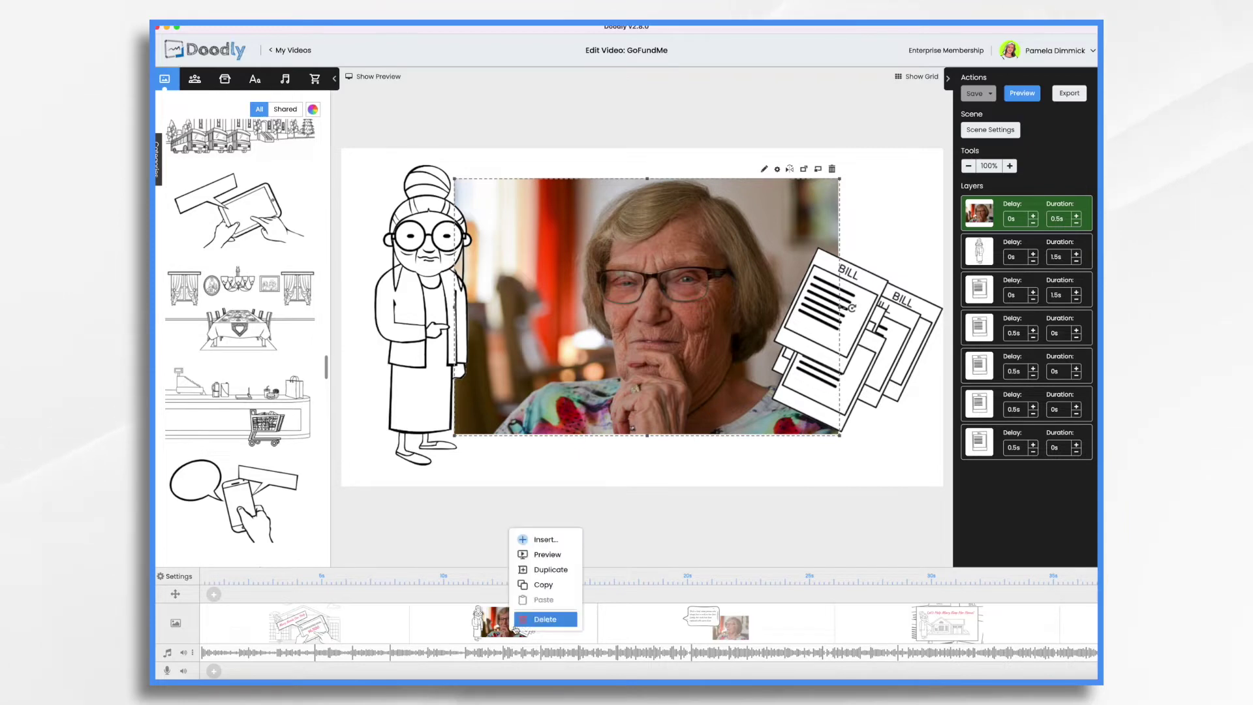
{"action": "left_click", "coordinate": [545, 556]}
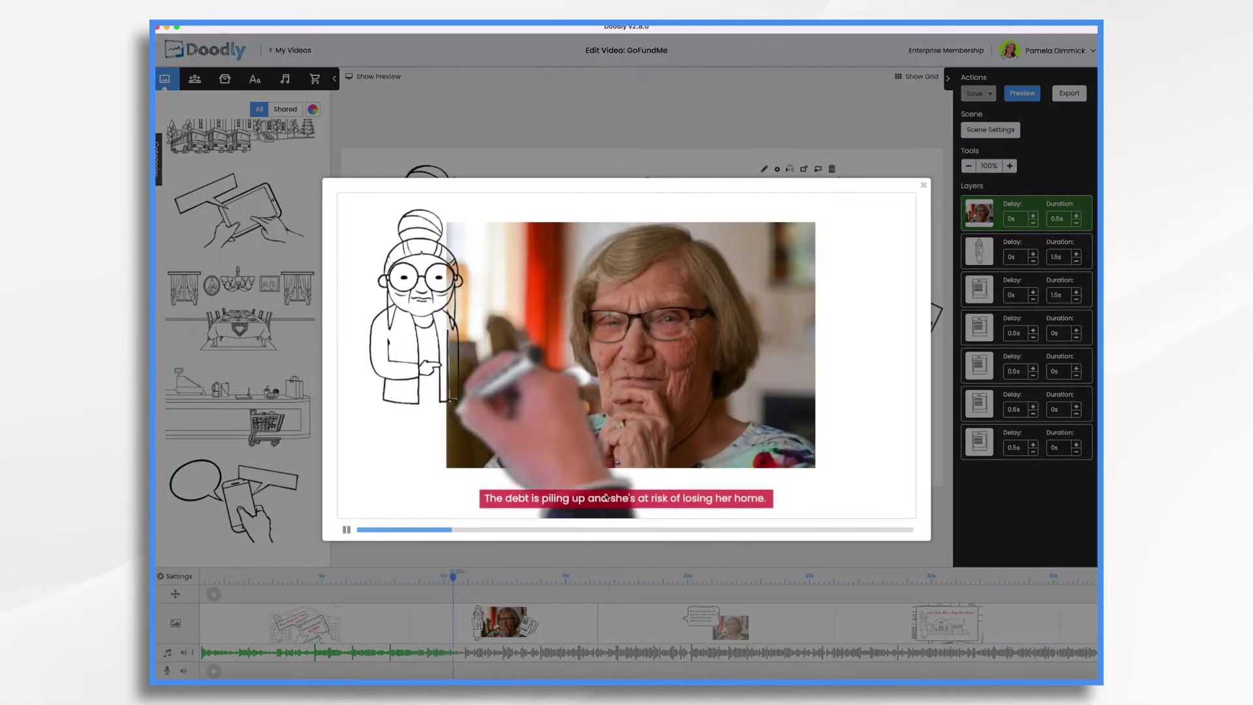
{"action": "key", "text": "Escape"}
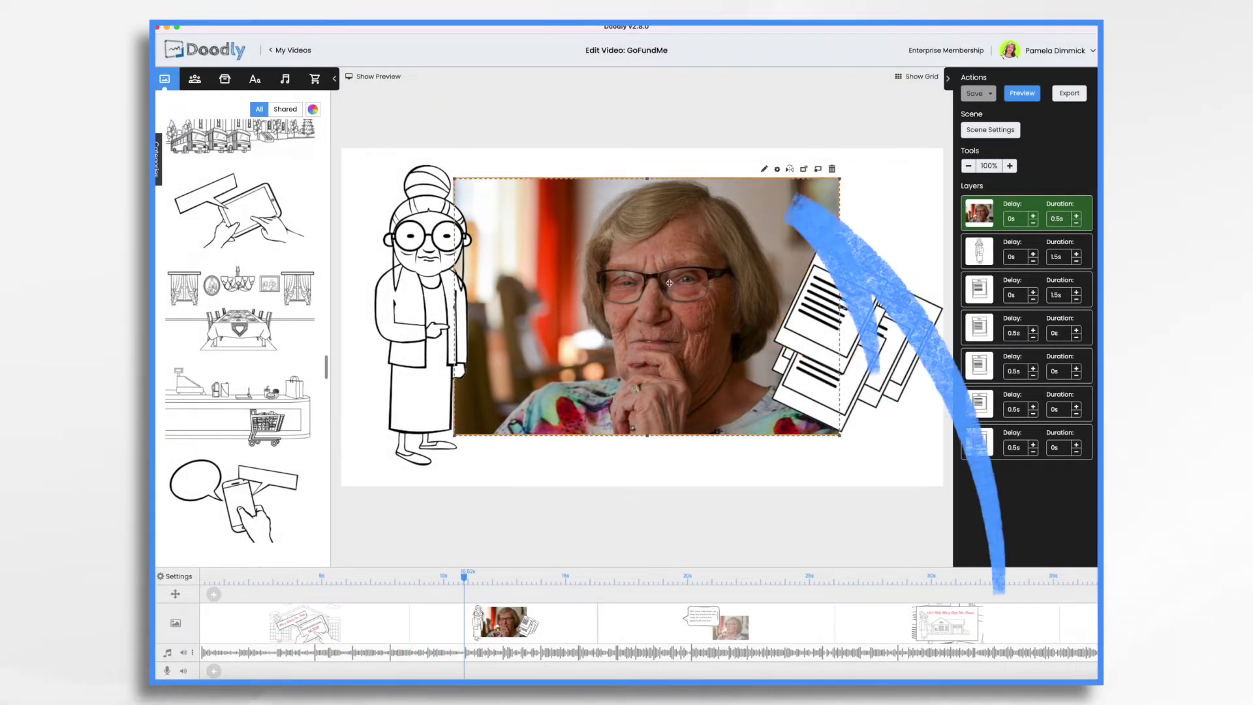
{"action": "left_click", "coordinate": [766, 170]}
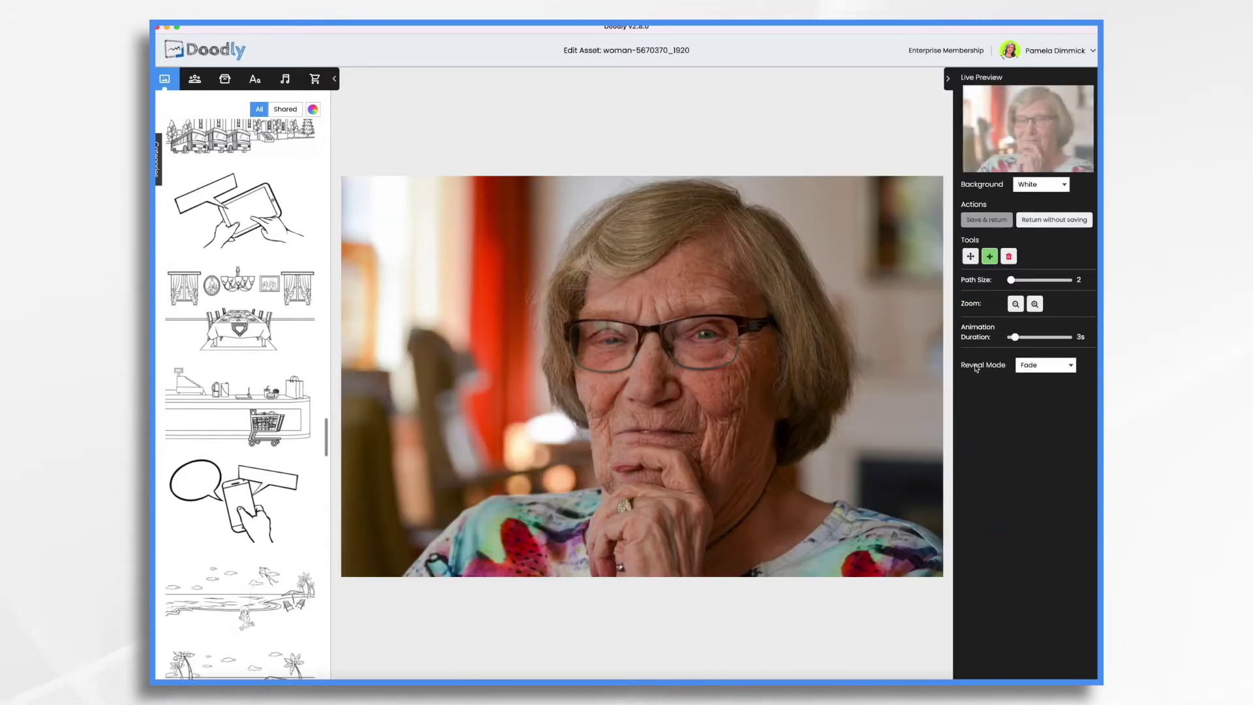
Step: Switch the photo's reveal mode to Draw, then back to Fade, and save the asset
{"action": "left_click", "coordinate": [1037, 366]}
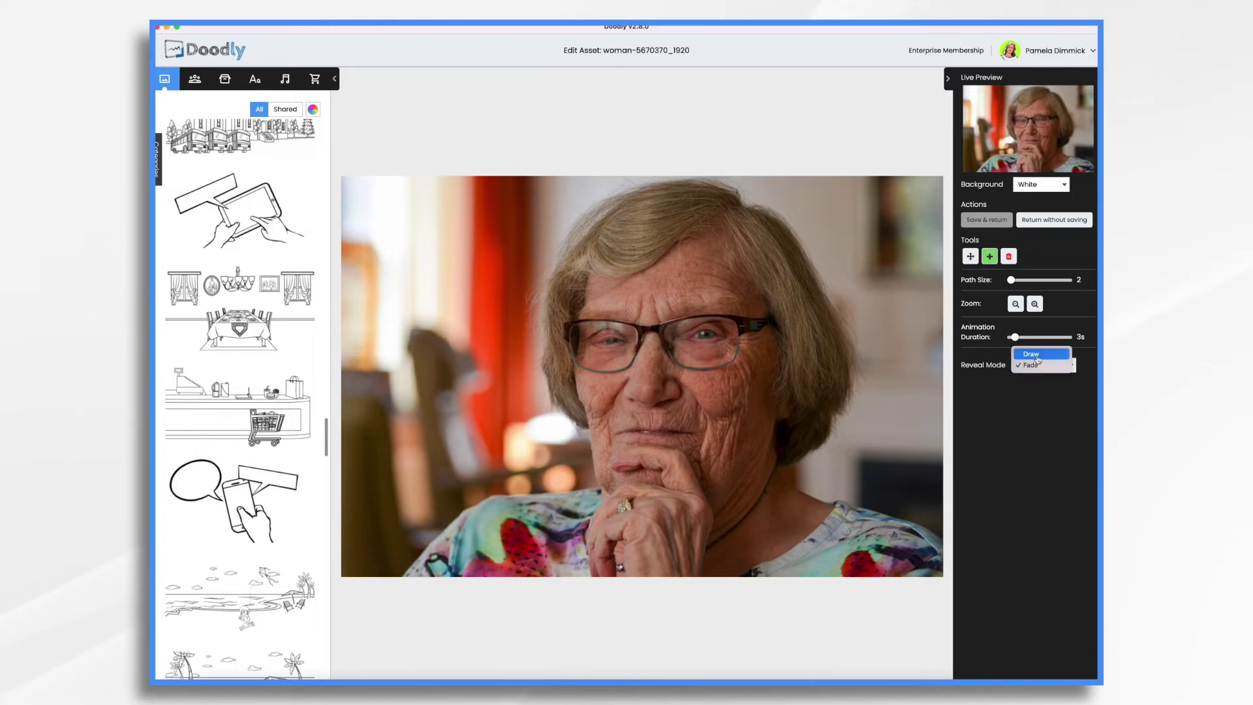
{"action": "left_click", "coordinate": [1031, 354]}
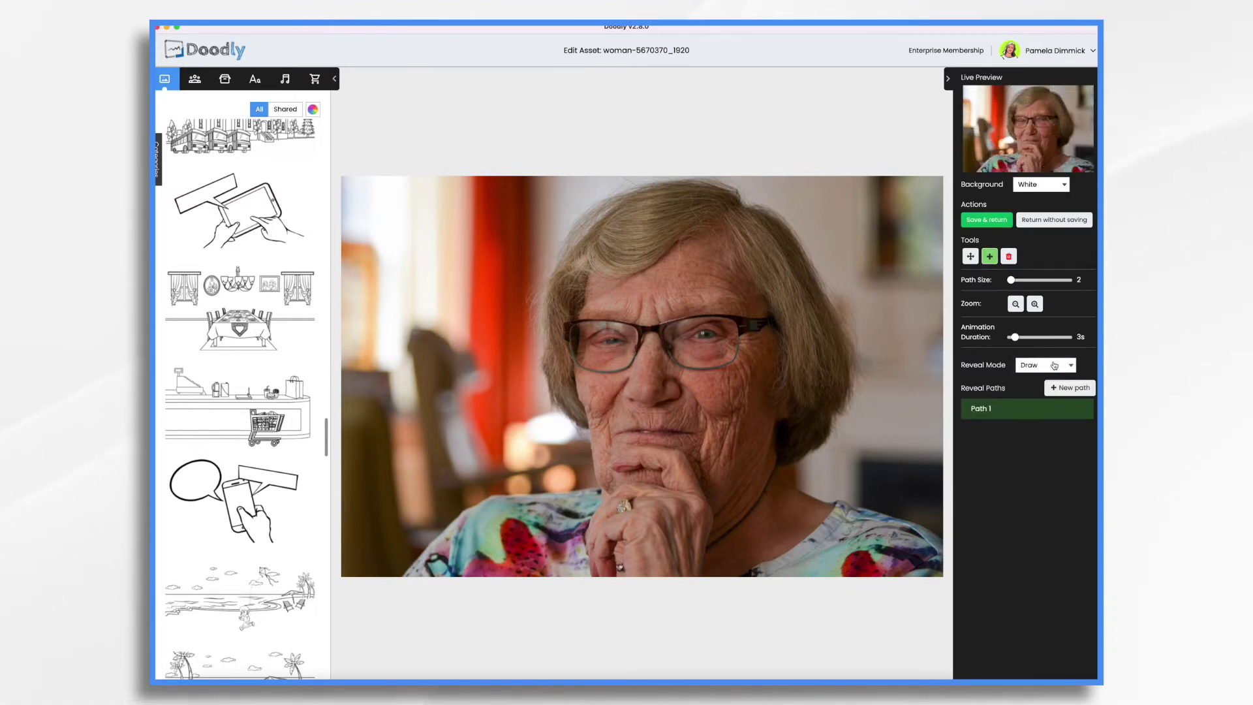
{"action": "left_click", "coordinate": [1054, 365]}
{"action": "left_click", "coordinate": [1041, 375]}
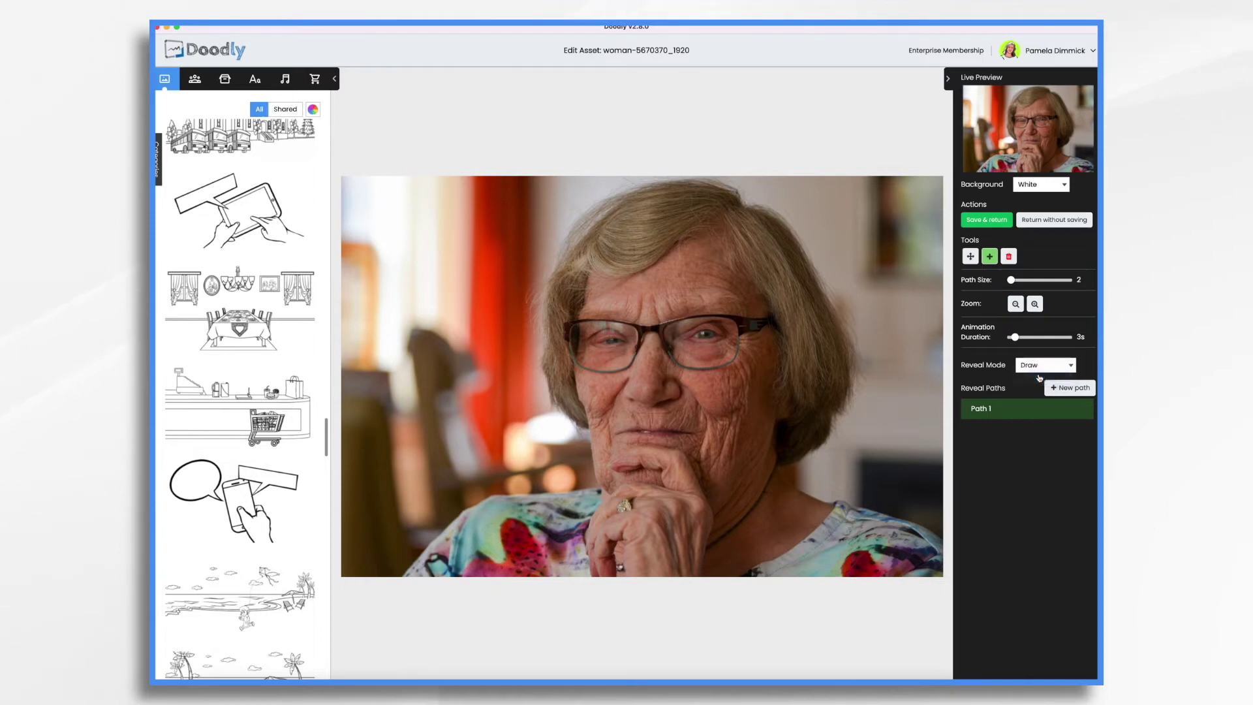
{"action": "left_click", "coordinate": [986, 220]}
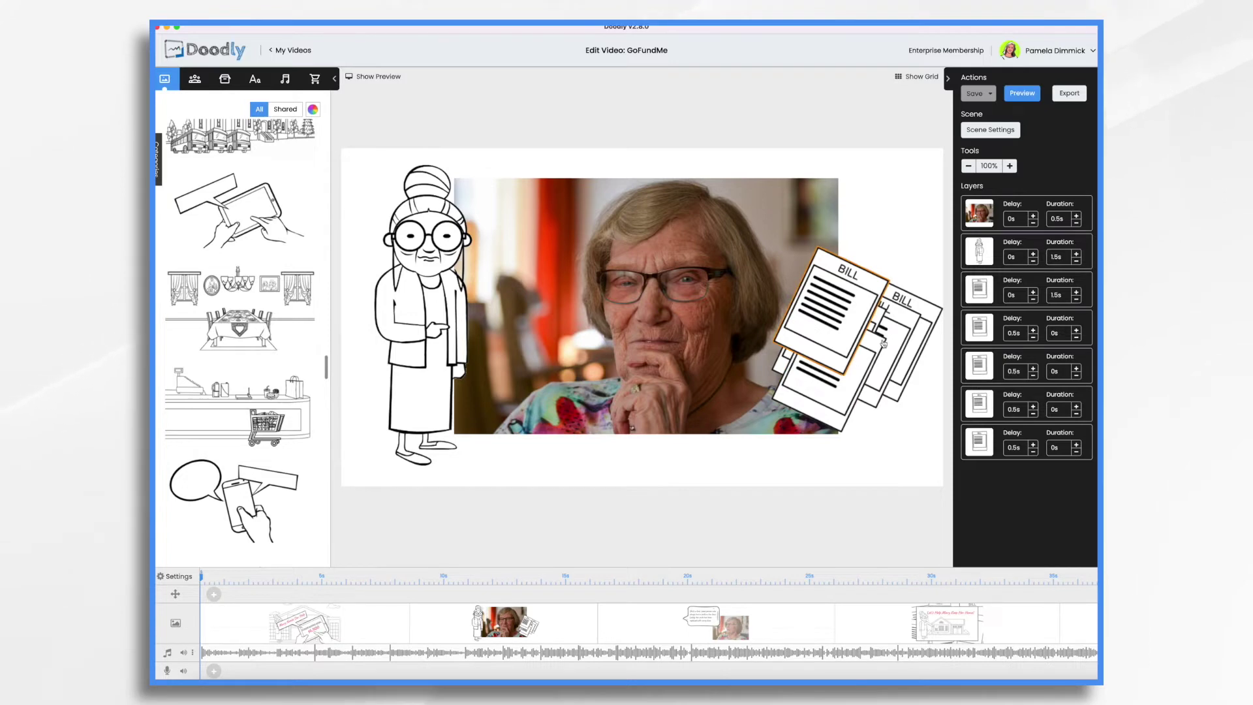
{"action": "left_click", "coordinate": [988, 293]}
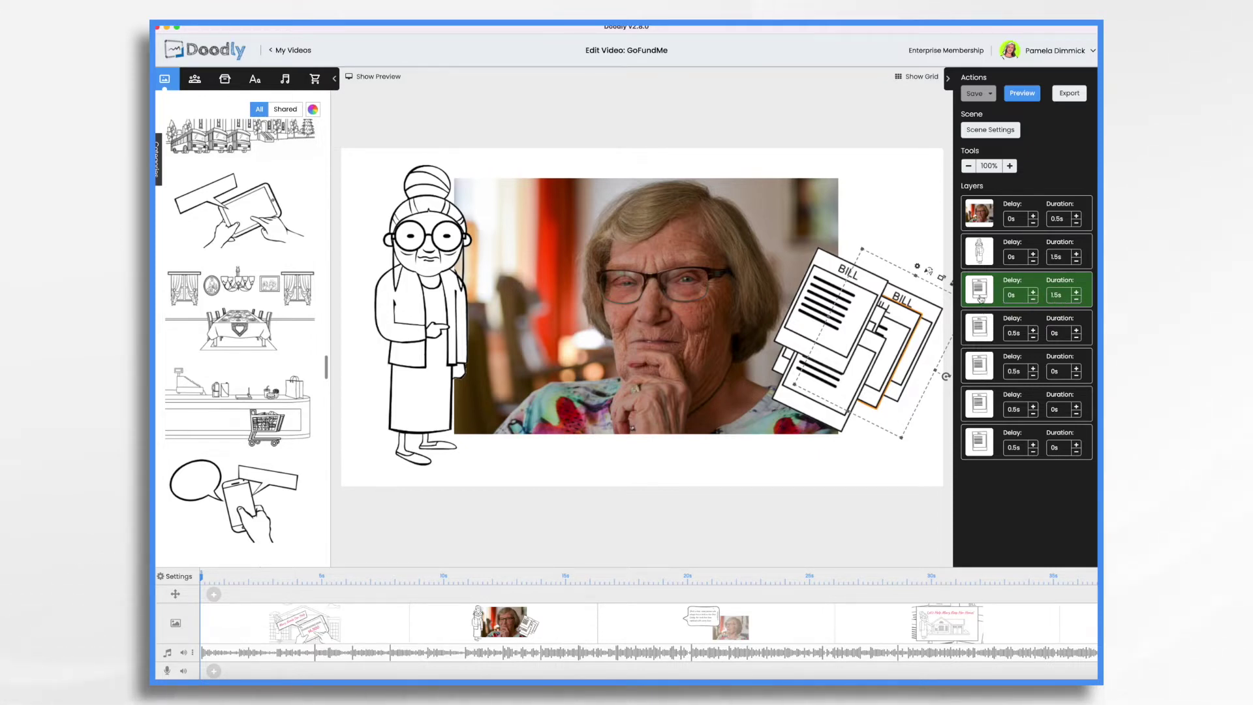
{"action": "left_click", "coordinate": [989, 330]}
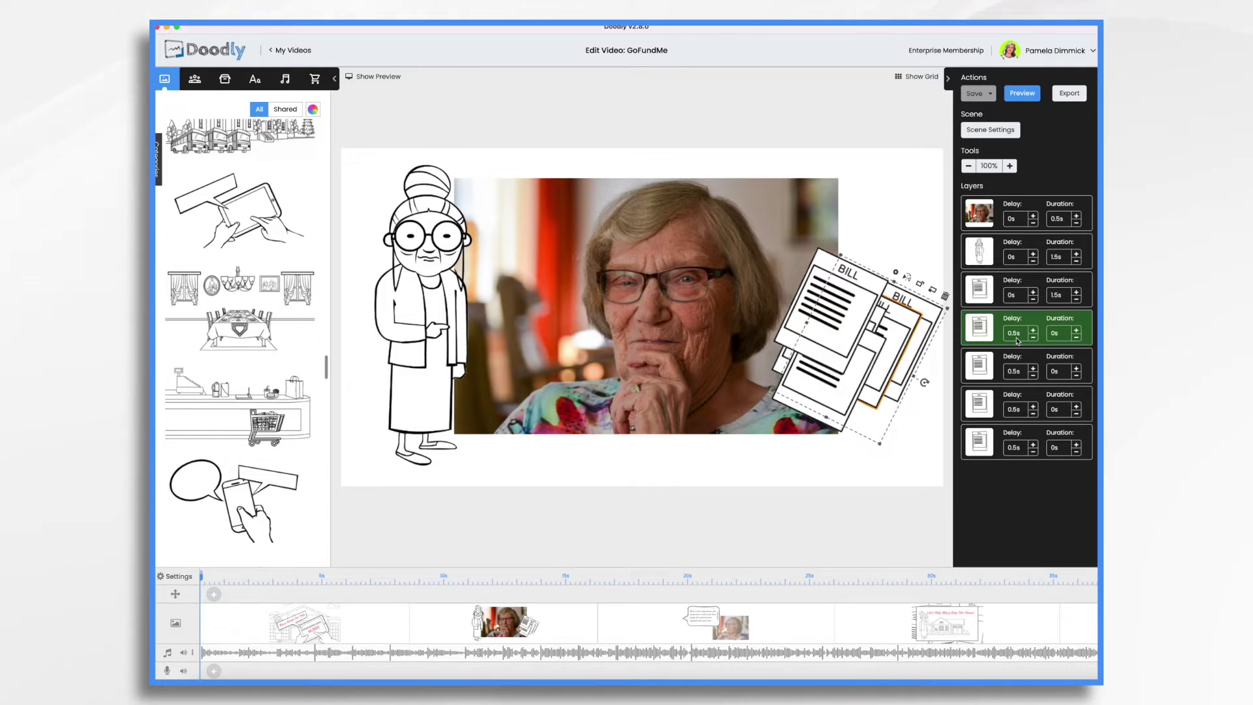
{"action": "right_click", "coordinate": [570, 624]}
Step: Dismiss the scene menu, preview the bills scene with its subtitle, and close the preview
{"action": "left_click", "coordinate": [584, 553]}
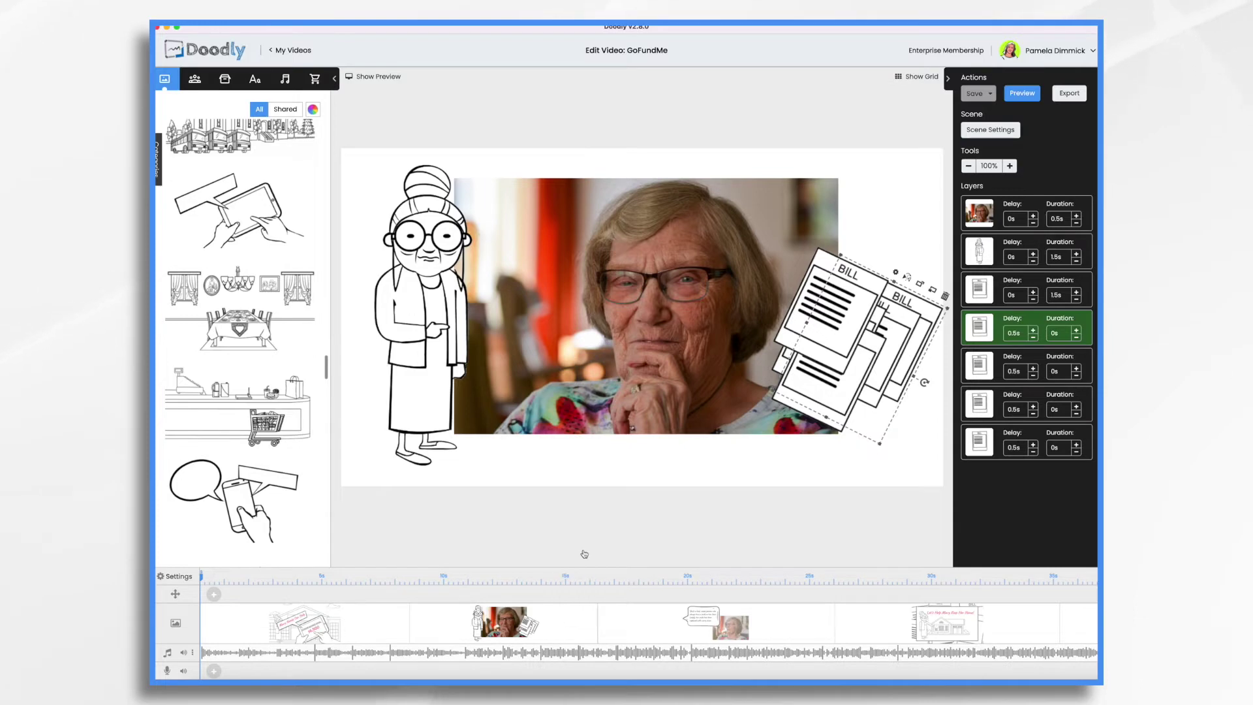
{"action": "key", "text": "space"}
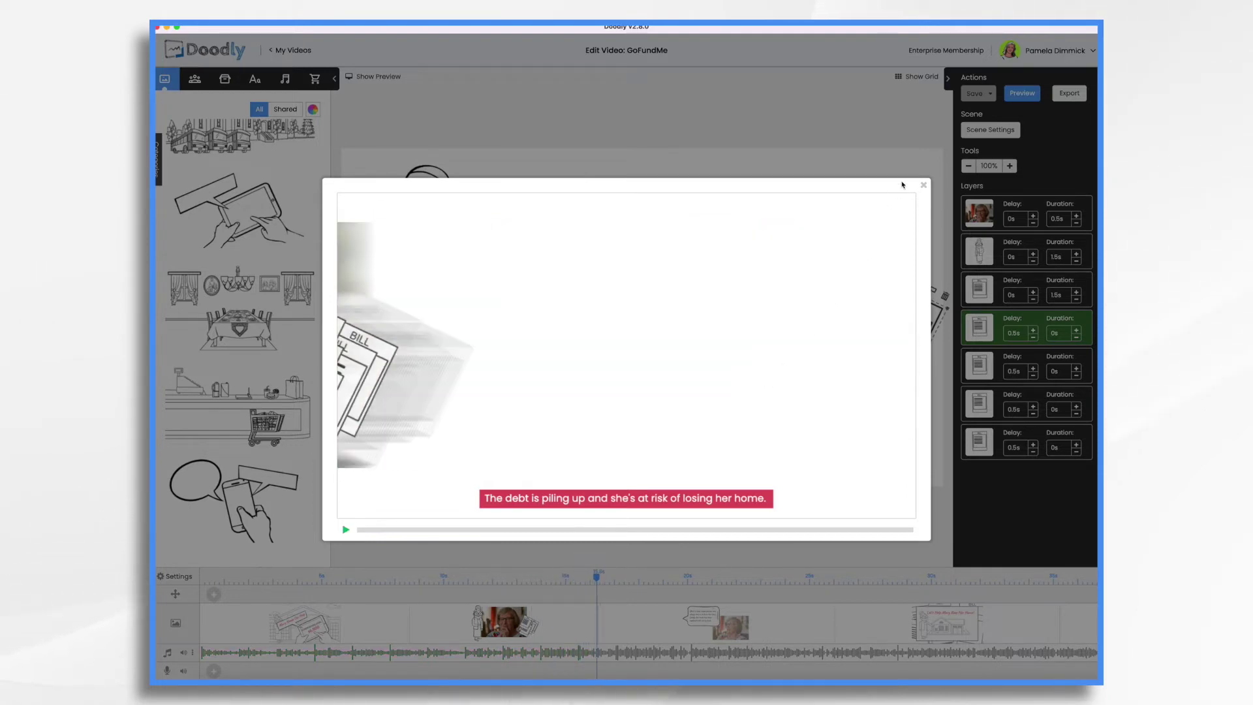
{"action": "left_click", "coordinate": [924, 186]}
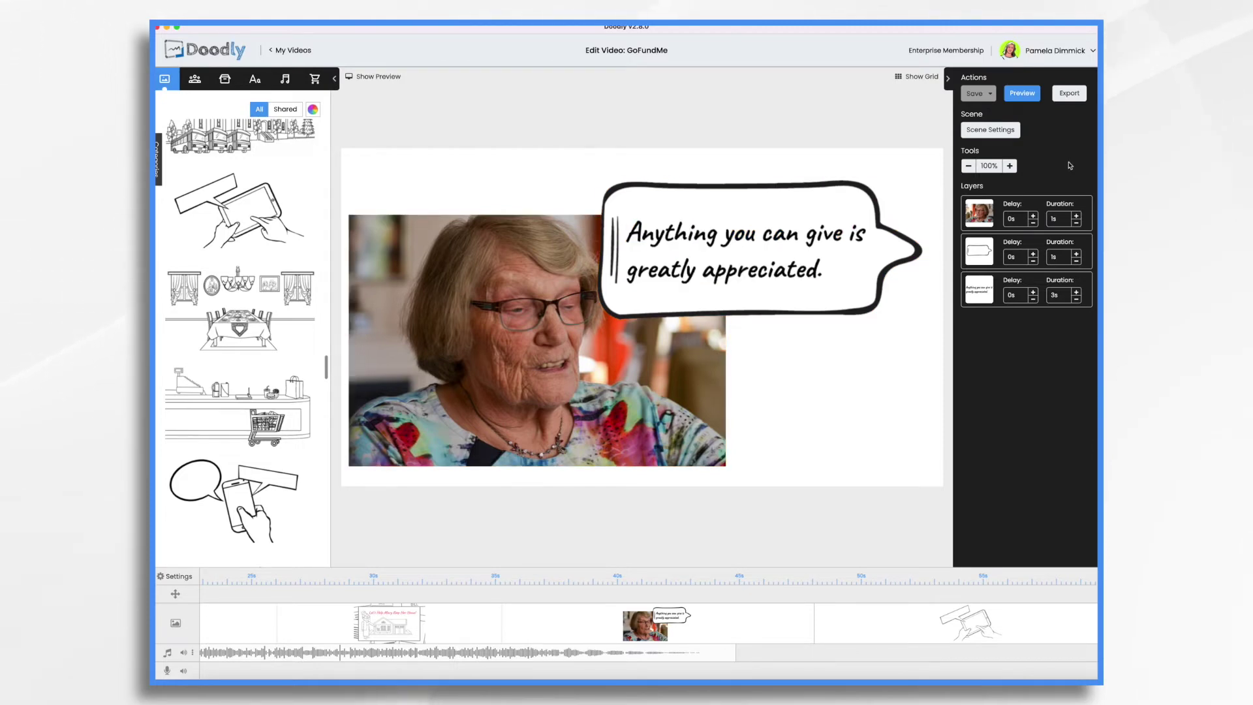
Step: Open and close the speech-bubble scene's settings unchanged, then load the Let's Help Mary Keep Her Home! scene
{"action": "left_click", "coordinate": [990, 130]}
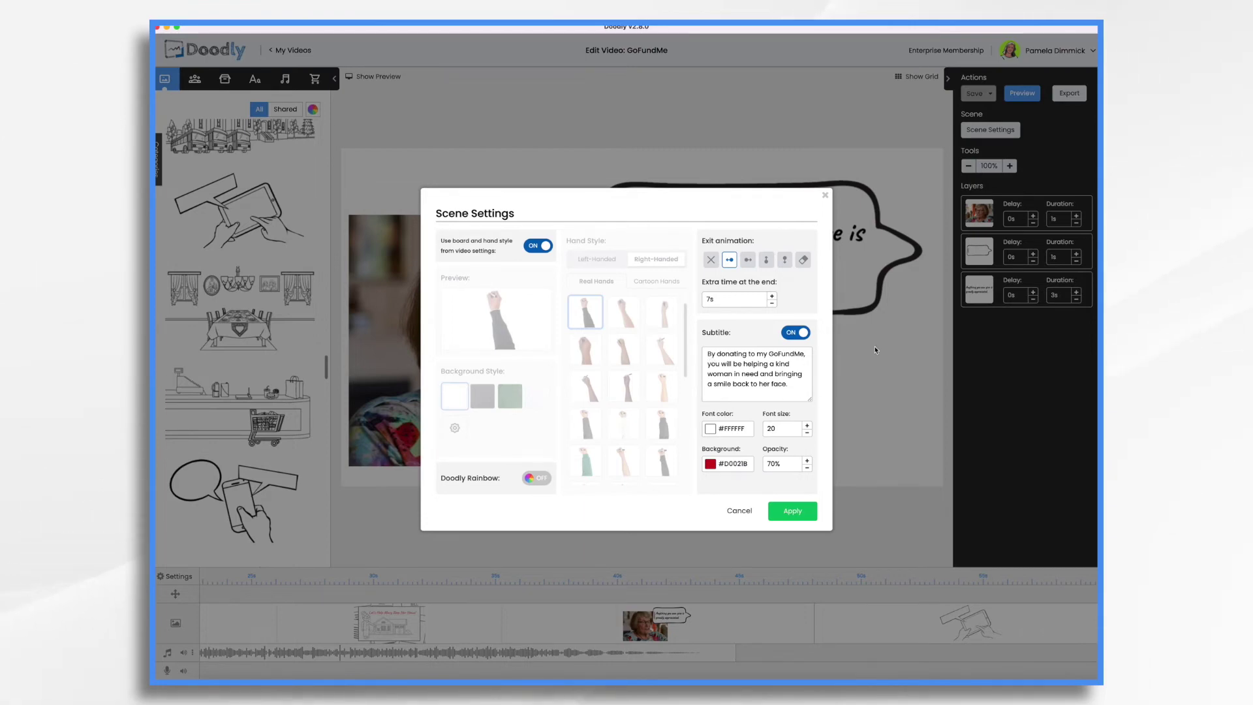
{"action": "left_click", "coordinate": [844, 328]}
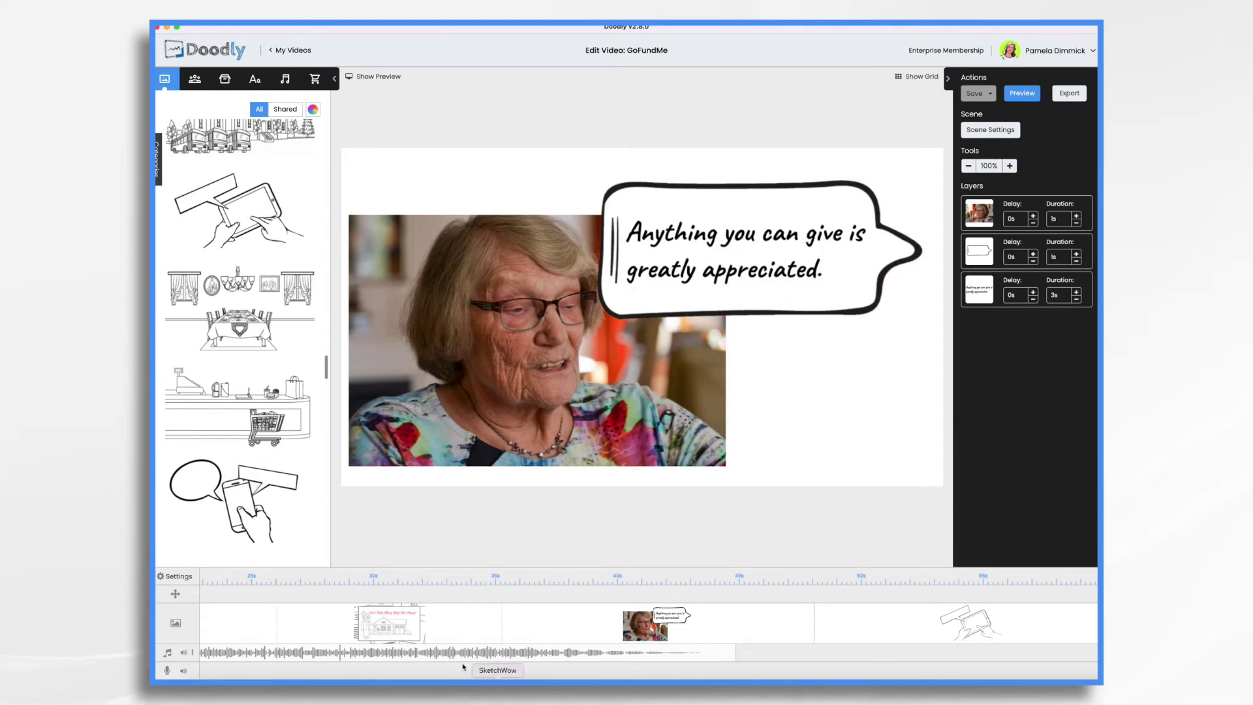
{"action": "left_click", "coordinate": [454, 627]}
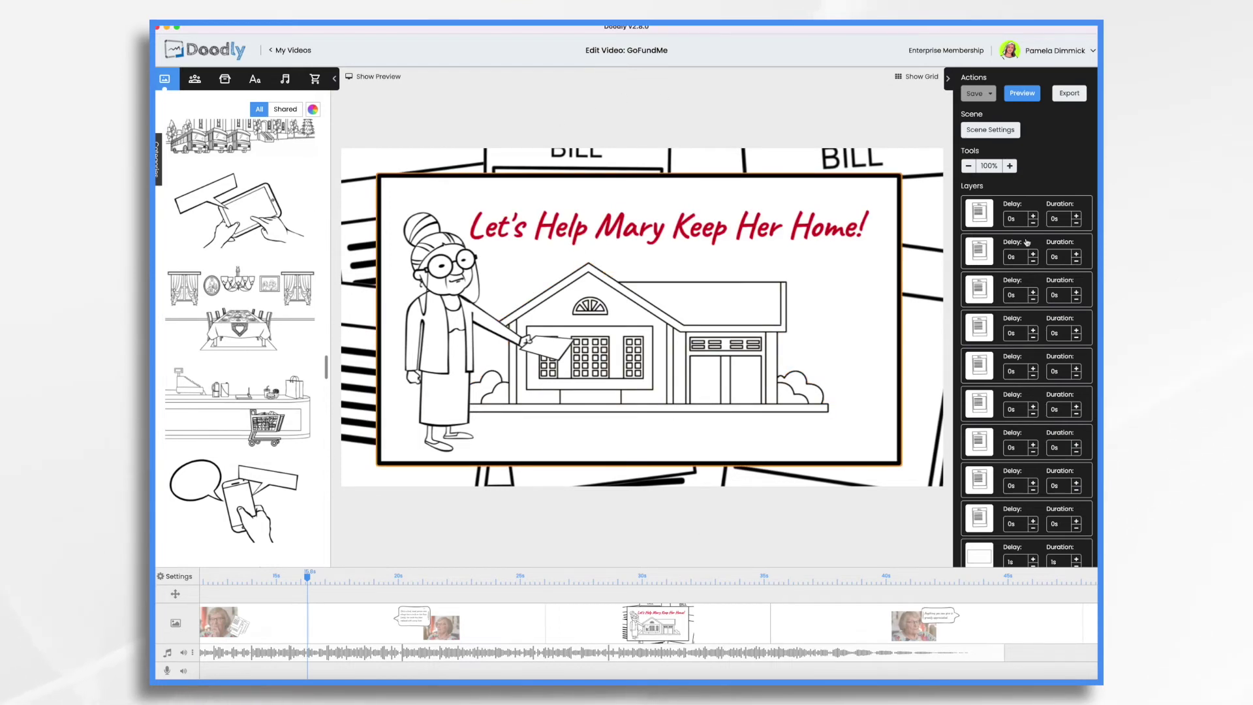
Step: Select the picture frame layer, drag it upward then back to centre, and return to the speech-bubble scene
{"action": "scroll", "coordinate": [1016, 386], "scroll_direction": "down", "scroll_amount": 3}
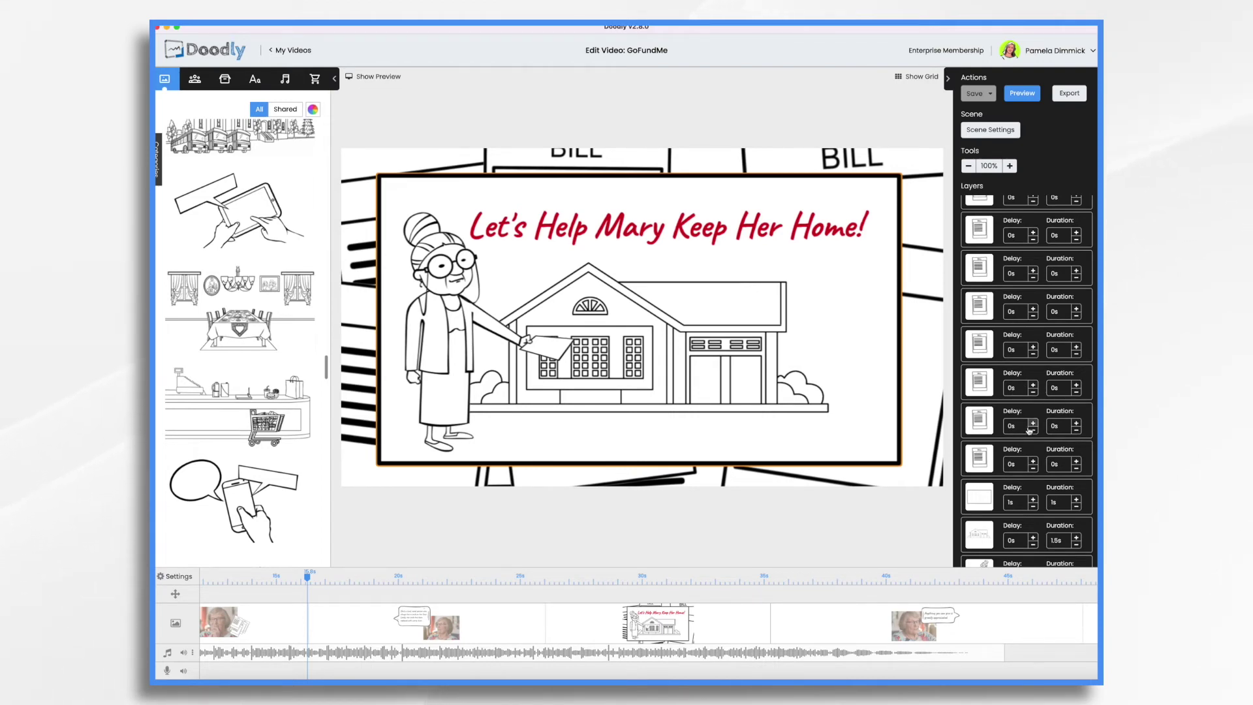
{"action": "scroll", "coordinate": [1022, 361], "scroll_direction": "down", "scroll_amount": 3}
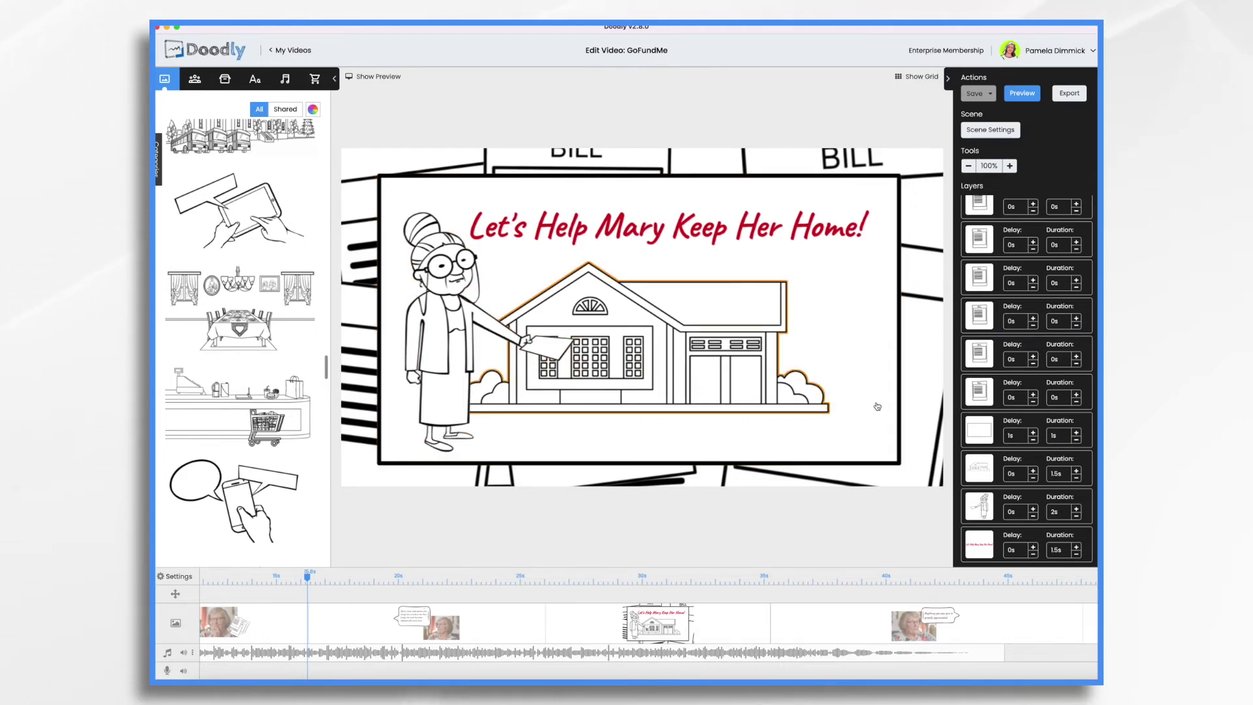
{"action": "left_click", "coordinate": [881, 457]}
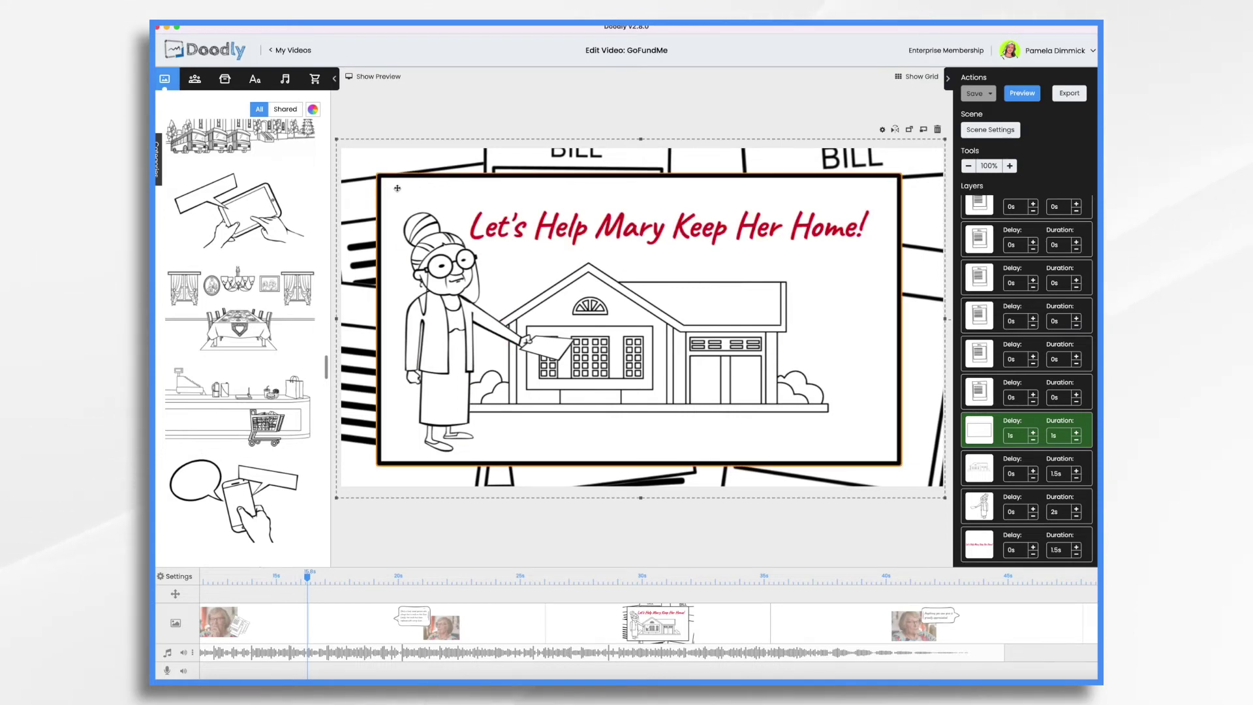
{"action": "left_click_drag", "start_coordinate": [879, 413], "coordinate": [385, 143]}
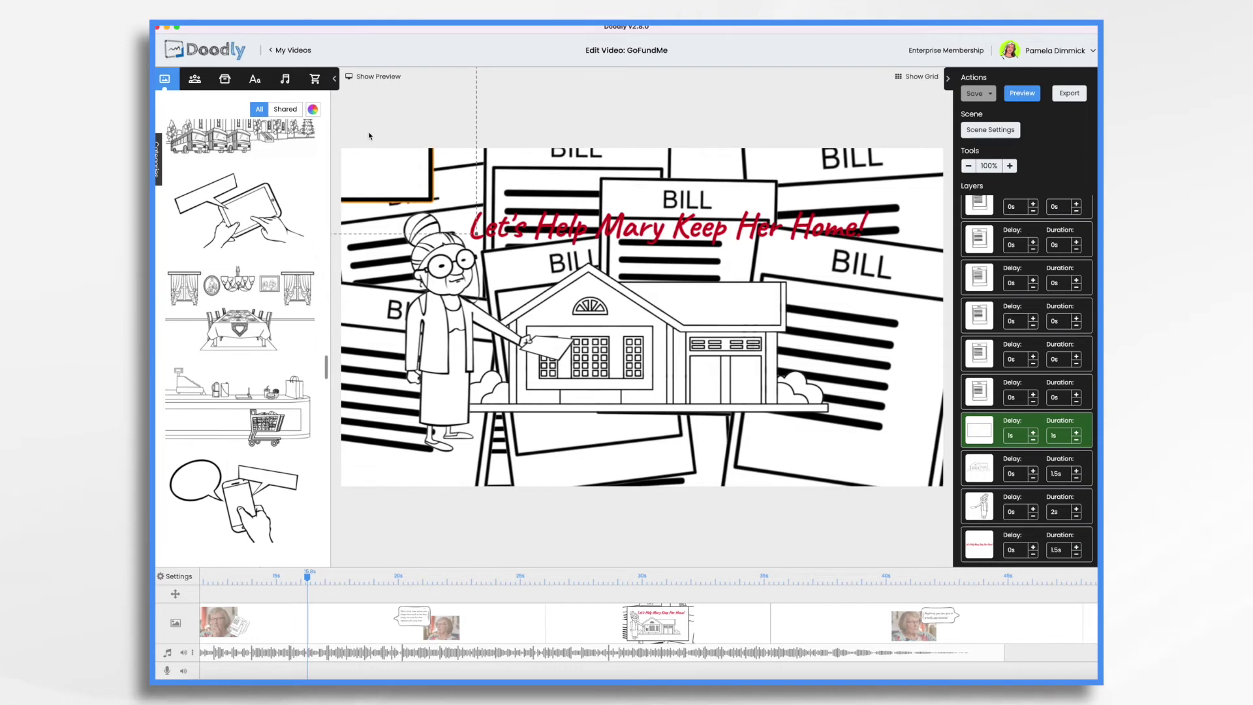
{"action": "left_click_drag", "start_coordinate": [368, 135], "coordinate": [876, 409]}
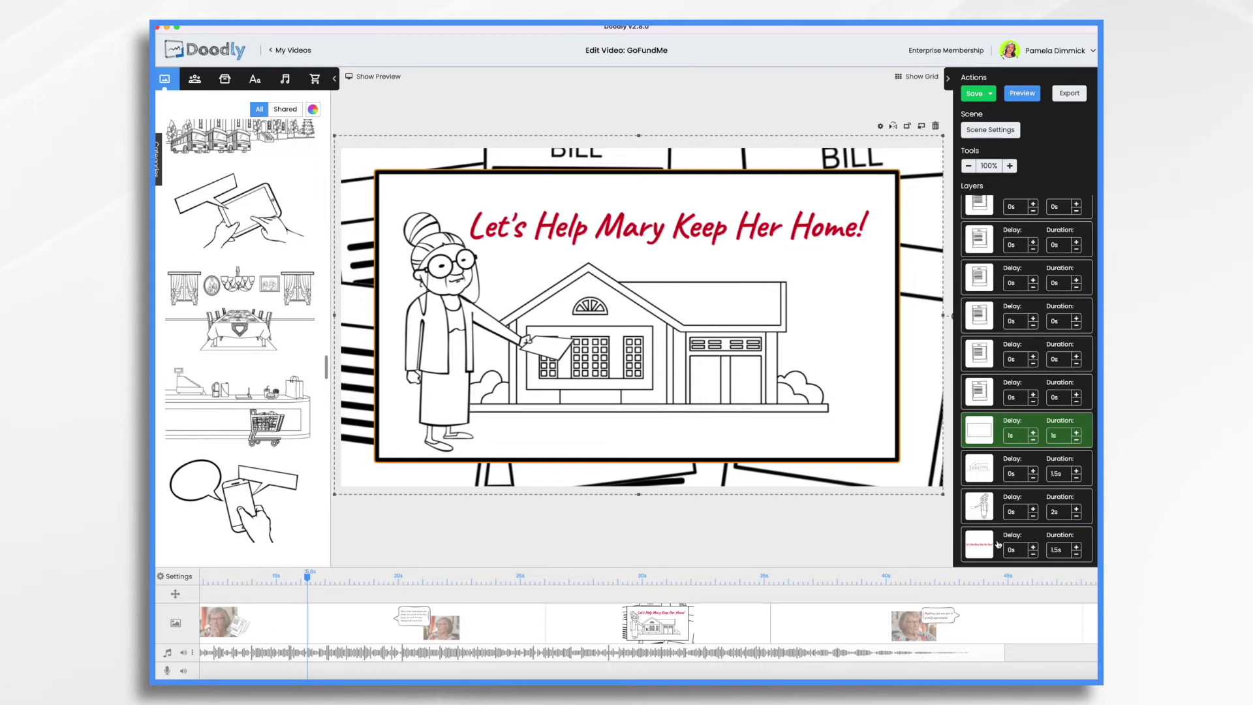
{"action": "scroll", "coordinate": [561, 653], "scroll_direction": "left", "scroll_amount": 5}
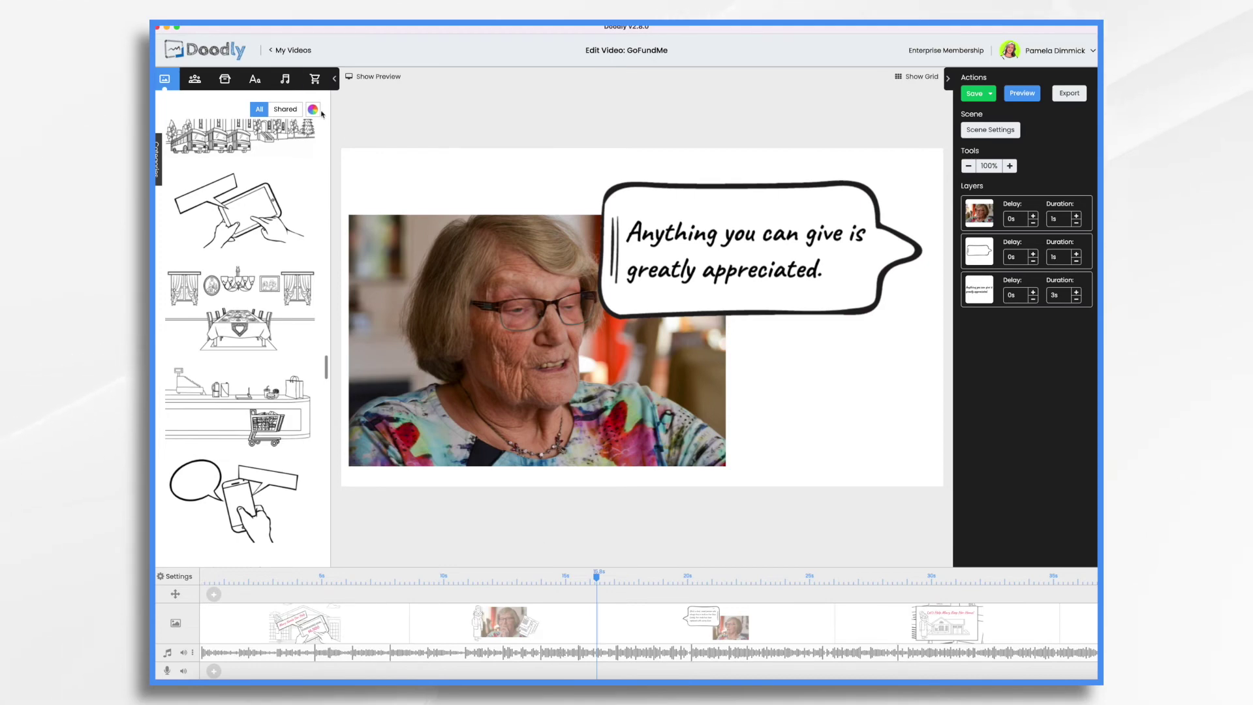
Step: Show Doodly's stock music track list, including 'Any Minute Now' (00:44), beside the scene
{"action": "left_click", "coordinate": [286, 79]}
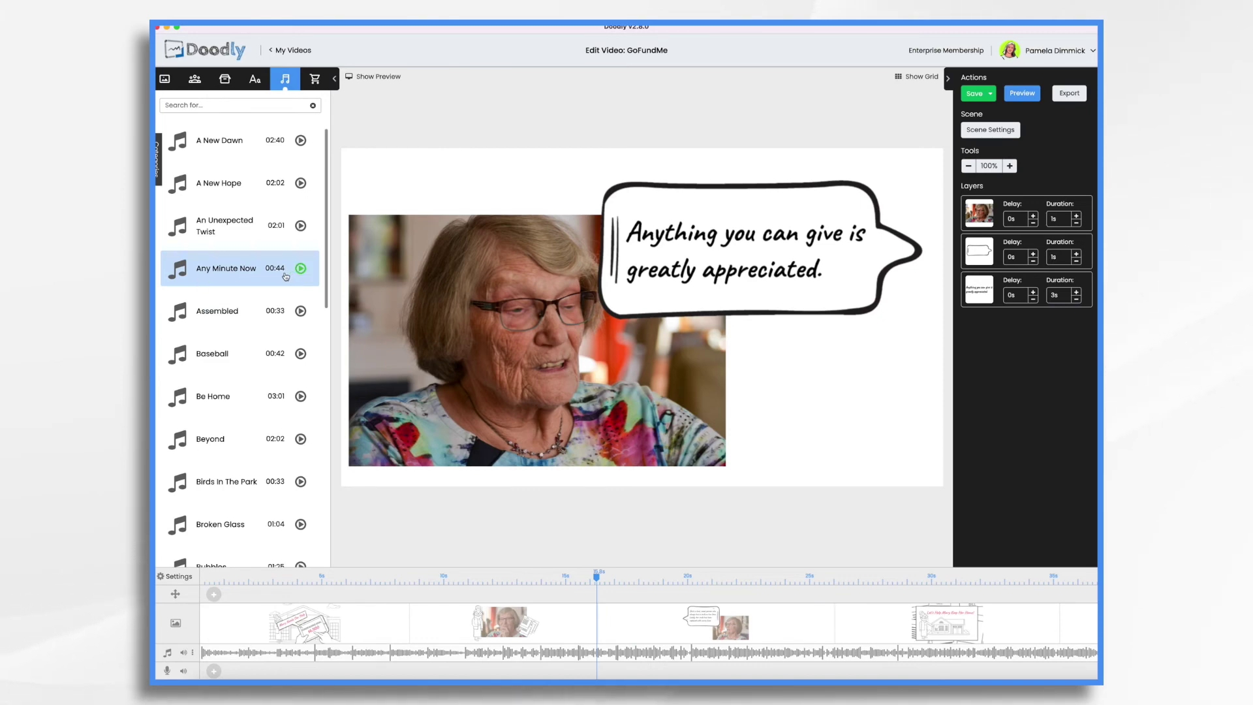
{"action": "scroll", "coordinate": [875, 600], "scroll_direction": "right", "scroll_amount": 5}
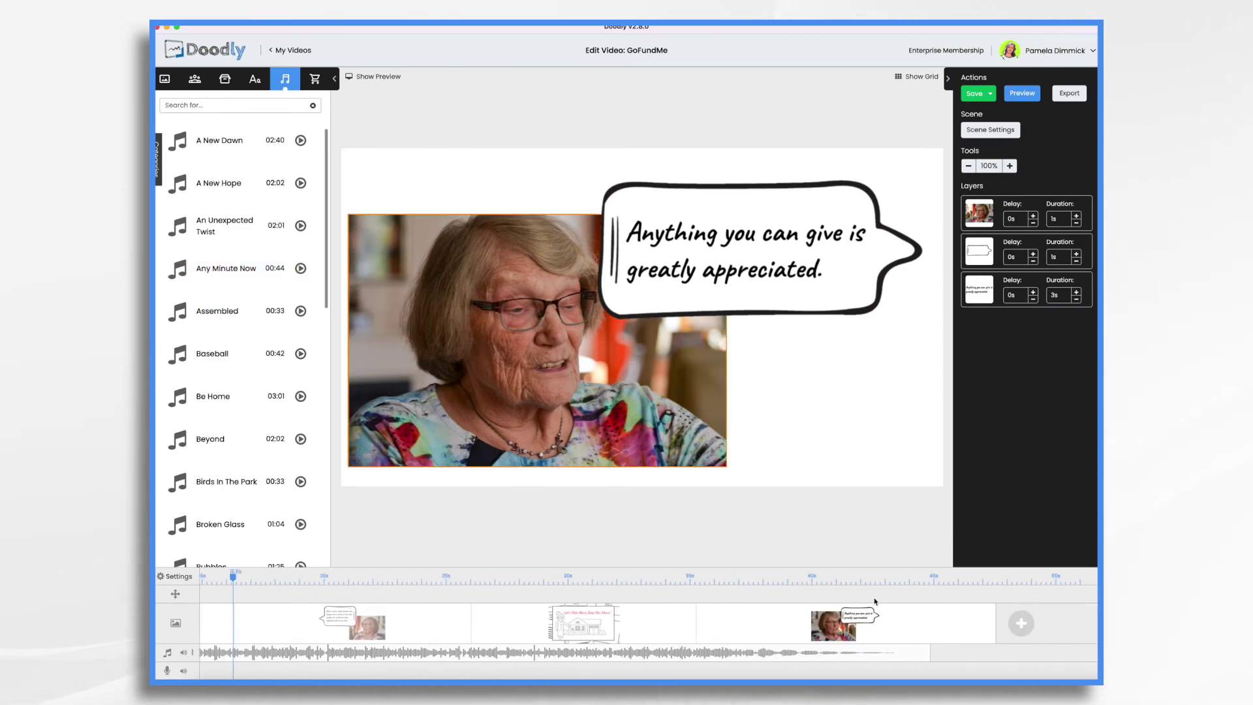
{"action": "scroll", "coordinate": [789, 577], "scroll_direction": "left", "scroll_amount": 3}
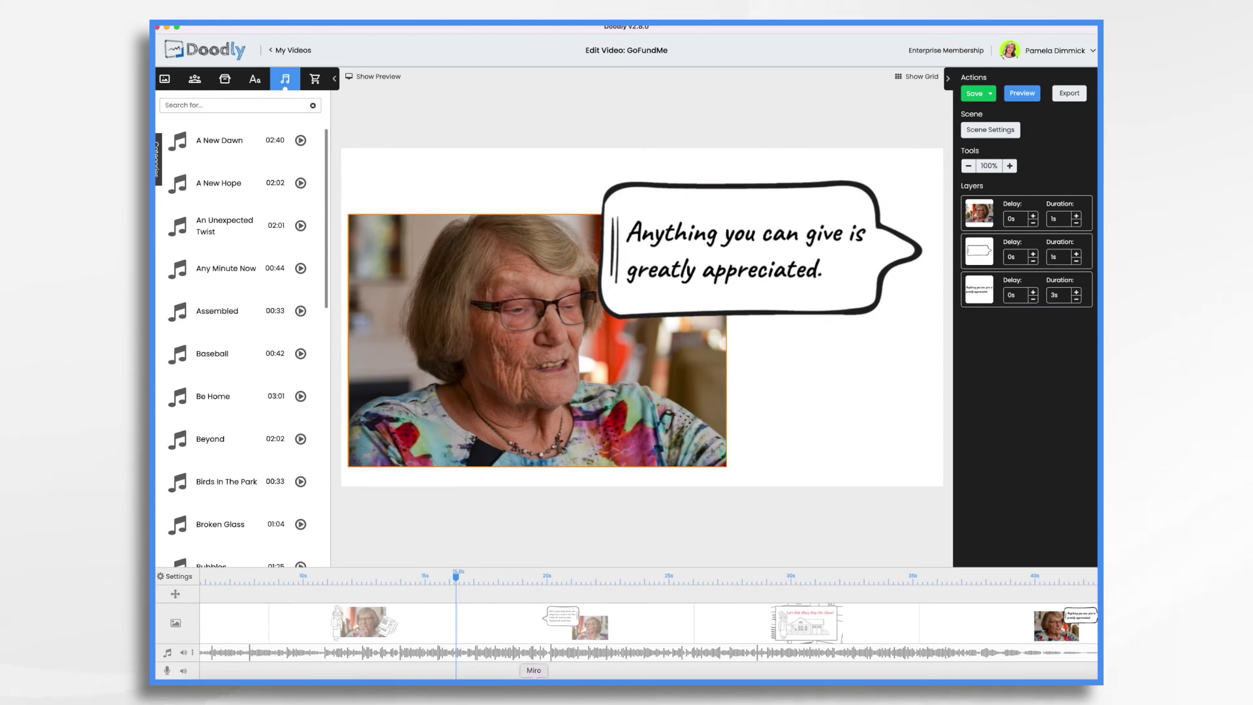
Step: Lower the background music track's volume slider from 73% to 41%
{"action": "left_click", "coordinate": [183, 654]}
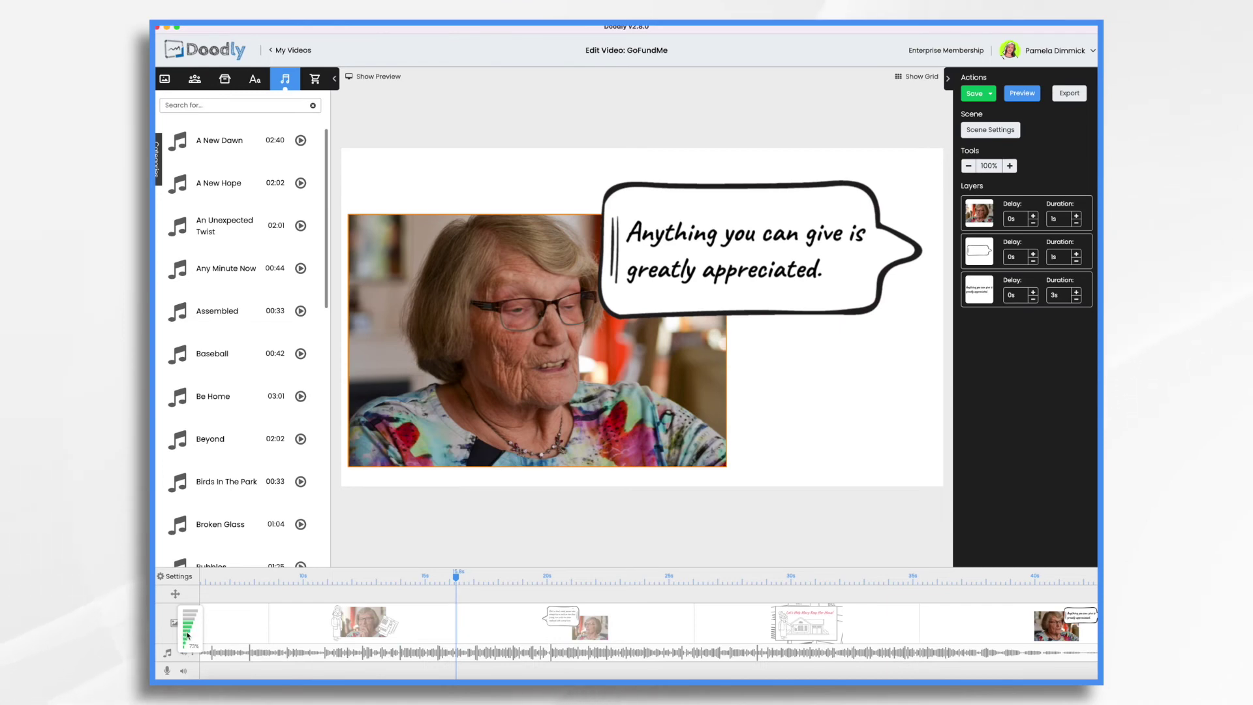
{"action": "left_click", "coordinate": [187, 635]}
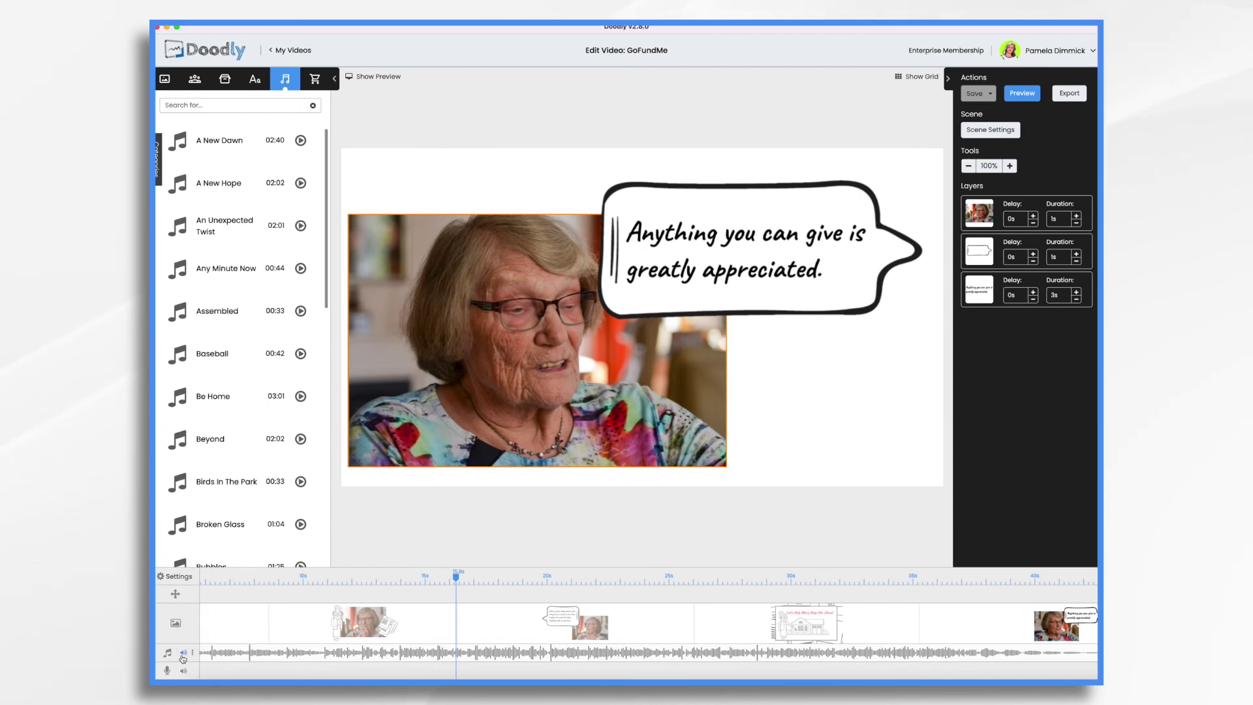
{"action": "mouse_move", "coordinate": [183, 658]}
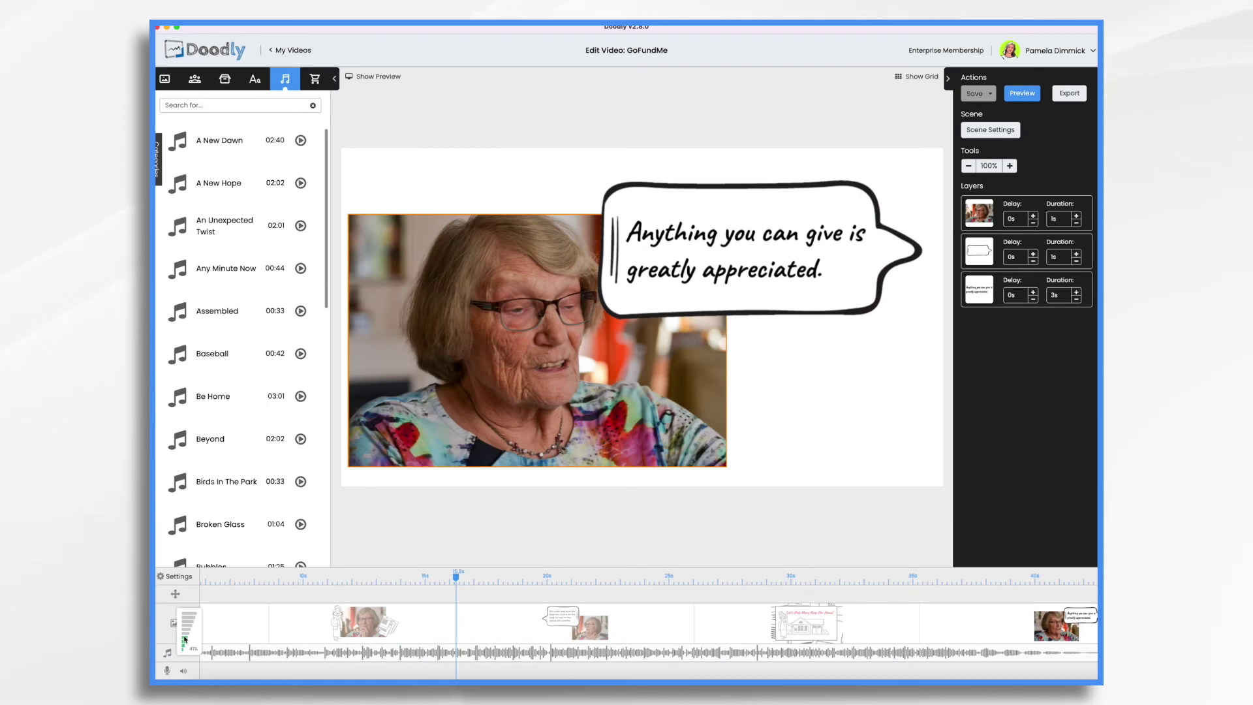